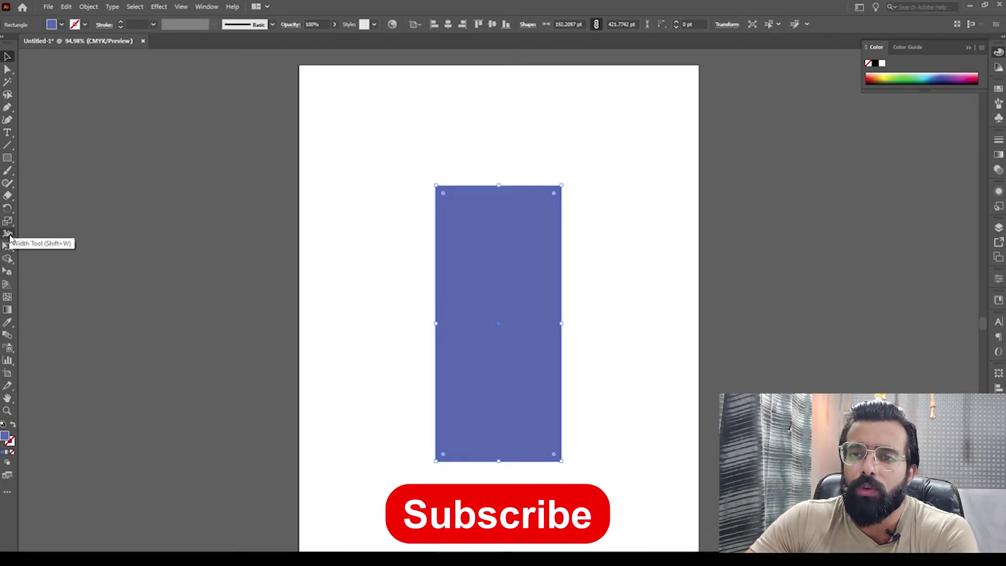
- Activate the Free Transform tool on the selected rectangle and move its floating options widget
{"action": "left_click", "coordinate": [9, 237]}
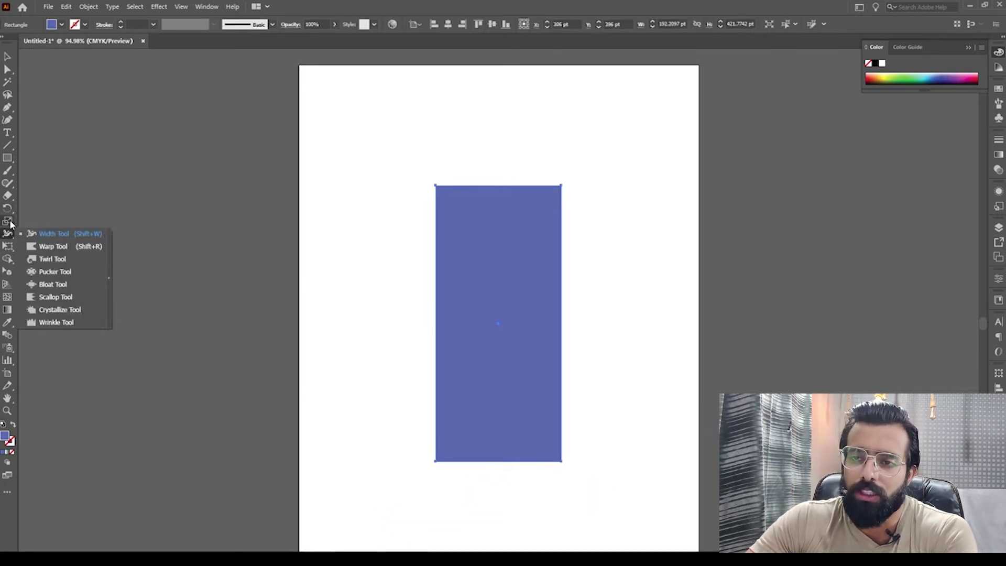
{"action": "left_click", "coordinate": [10, 223]}
{"action": "left_click", "coordinate": [8, 246]}
{"action": "left_click", "coordinate": [9, 246]}
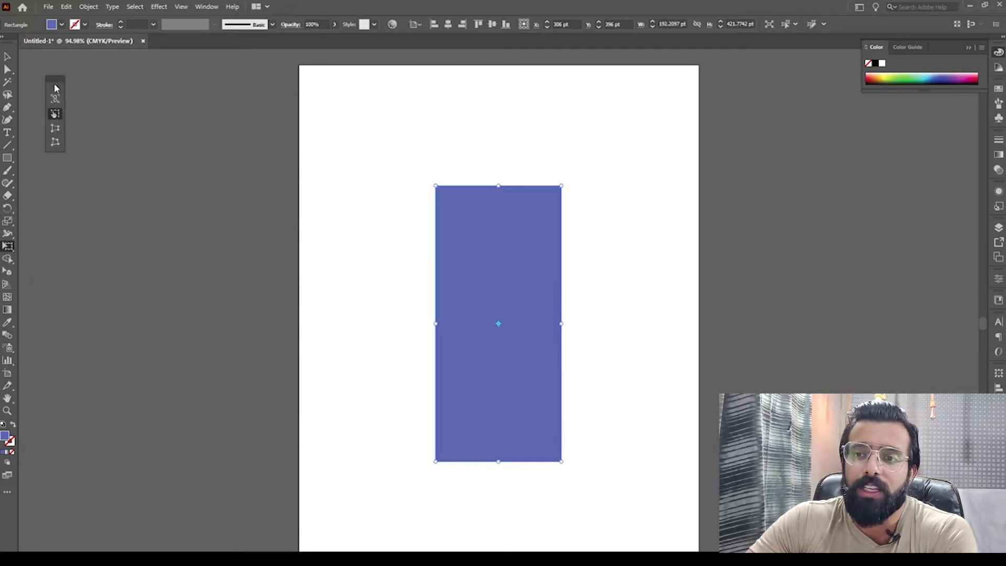
{"action": "left_click_drag", "start_coordinate": [56, 85], "coordinate": [52, 144]}
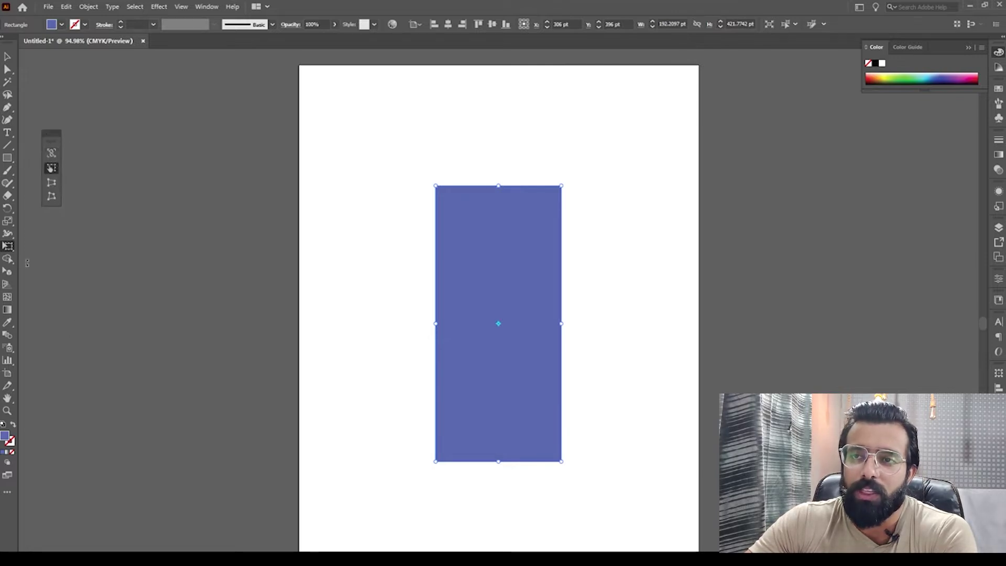
- Find the Puppet Warp tool in the full list of tools and activate it on the rectangle
{"action": "left_click", "coordinate": [7, 492]}
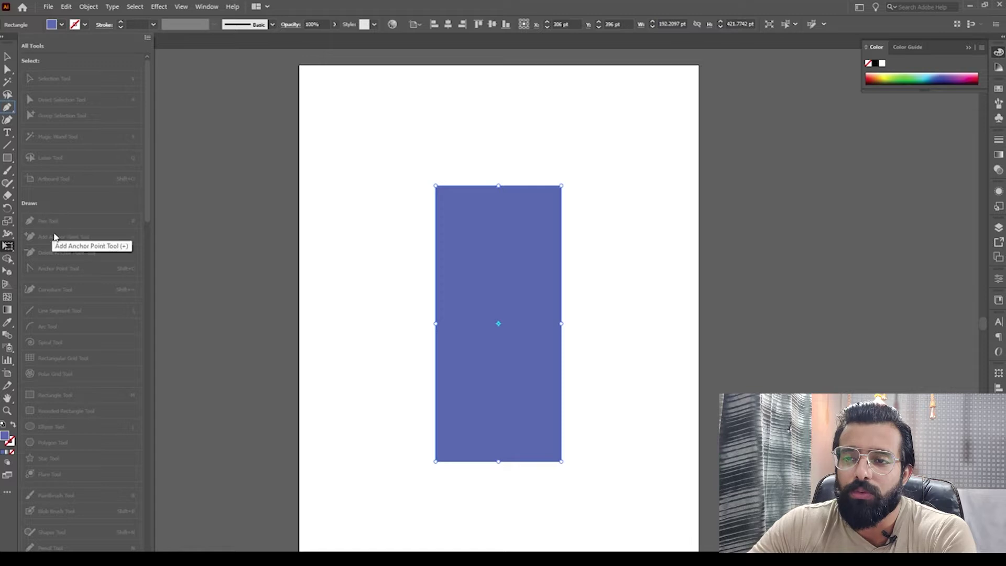
{"action": "scroll", "coordinate": [61, 228], "scroll_direction": "down", "scroll_amount": 3}
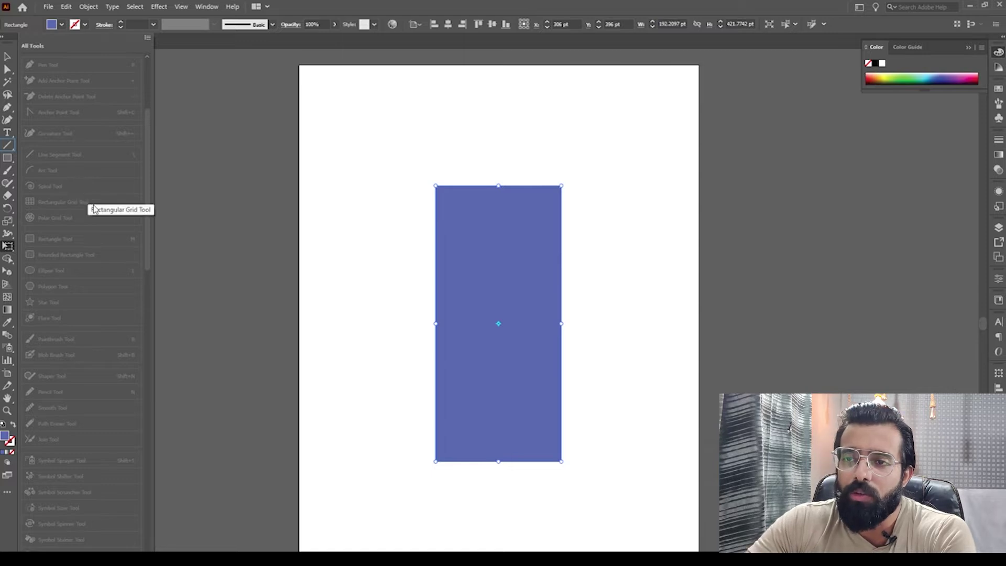
{"action": "scroll", "coordinate": [86, 341], "scroll_direction": "down", "scroll_amount": 3}
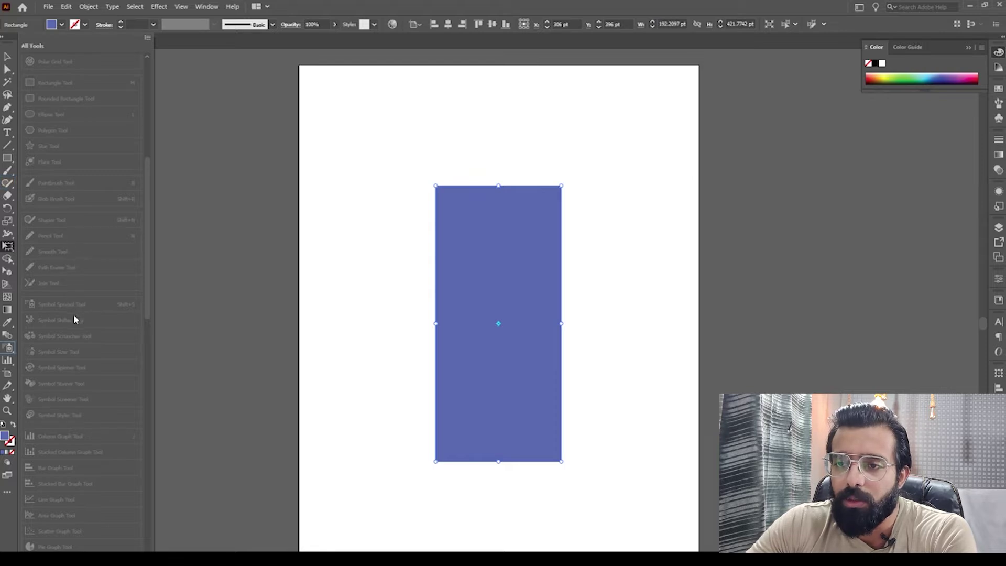
{"action": "scroll", "coordinate": [74, 318], "scroll_direction": "down", "scroll_amount": 3}
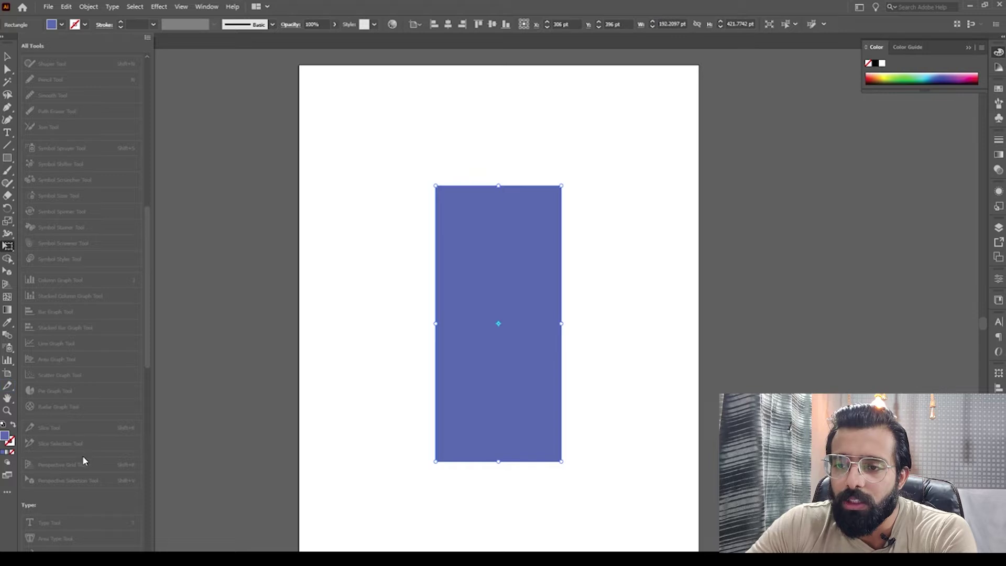
{"action": "scroll", "coordinate": [81, 455], "scroll_direction": "down", "scroll_amount": 3}
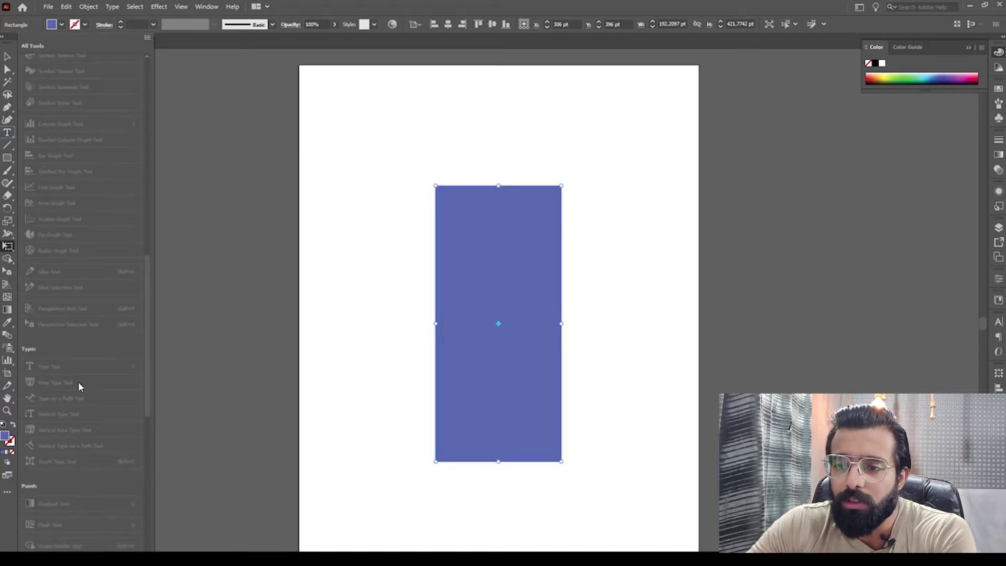
{"action": "scroll", "coordinate": [80, 400], "scroll_direction": "down", "scroll_amount": 3}
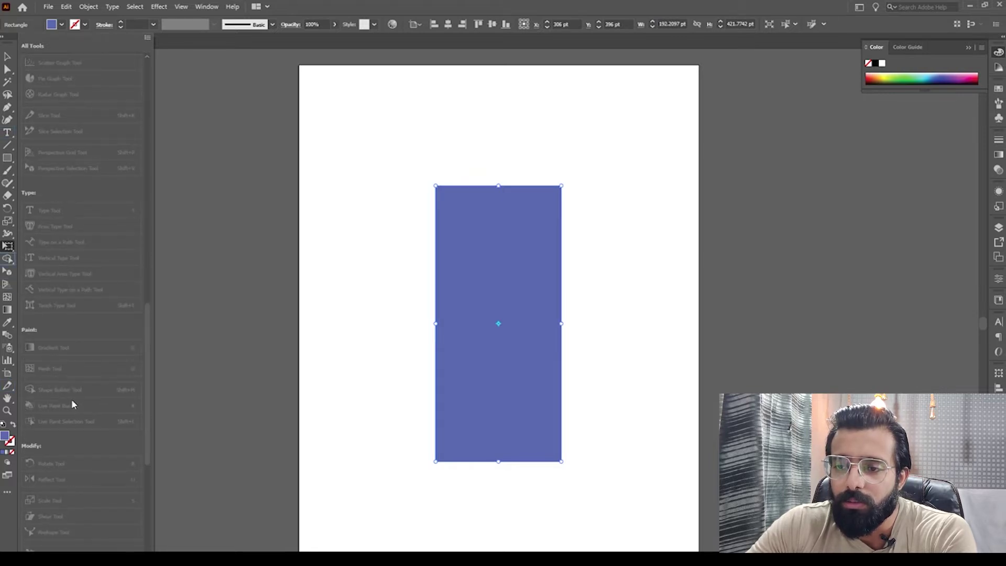
{"action": "scroll", "coordinate": [71, 409], "scroll_direction": "down", "scroll_amount": 3}
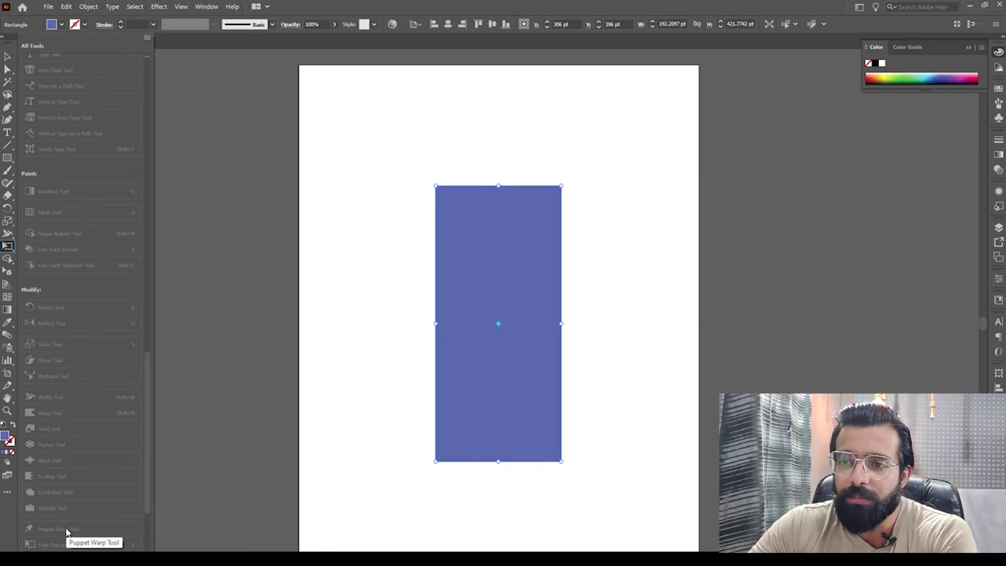
{"action": "left_click", "coordinate": [6, 249]}
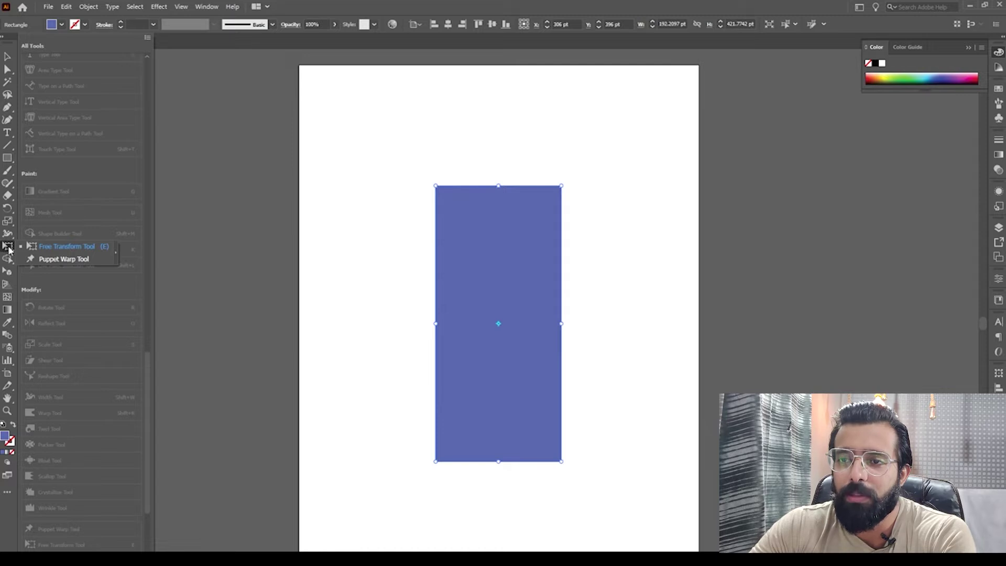
{"action": "left_click", "coordinate": [52, 260]}
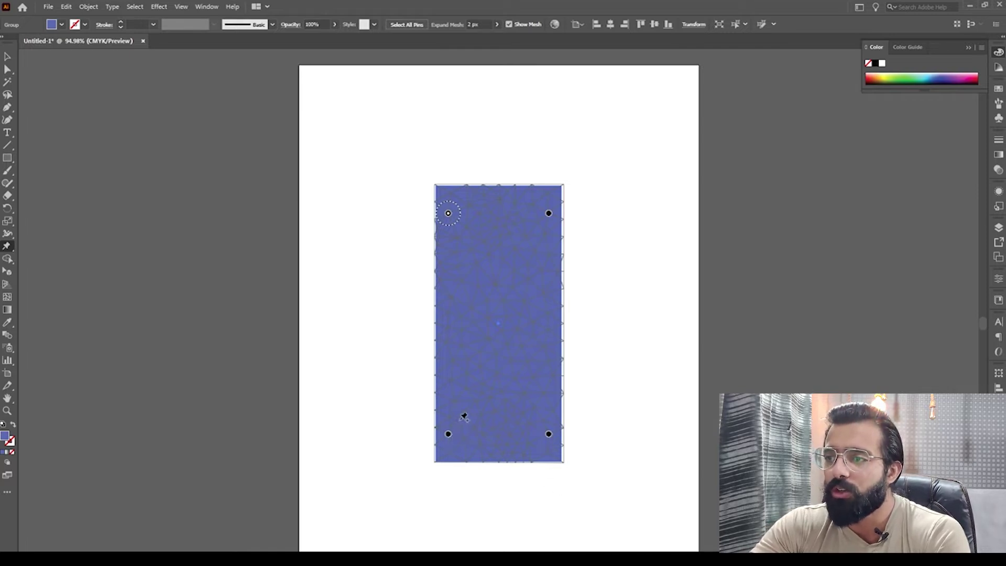
- Try distorting the rectangle by repositioning its four corner warp pins
{"action": "left_click_drag", "start_coordinate": [448, 213], "coordinate": [386, 174]}
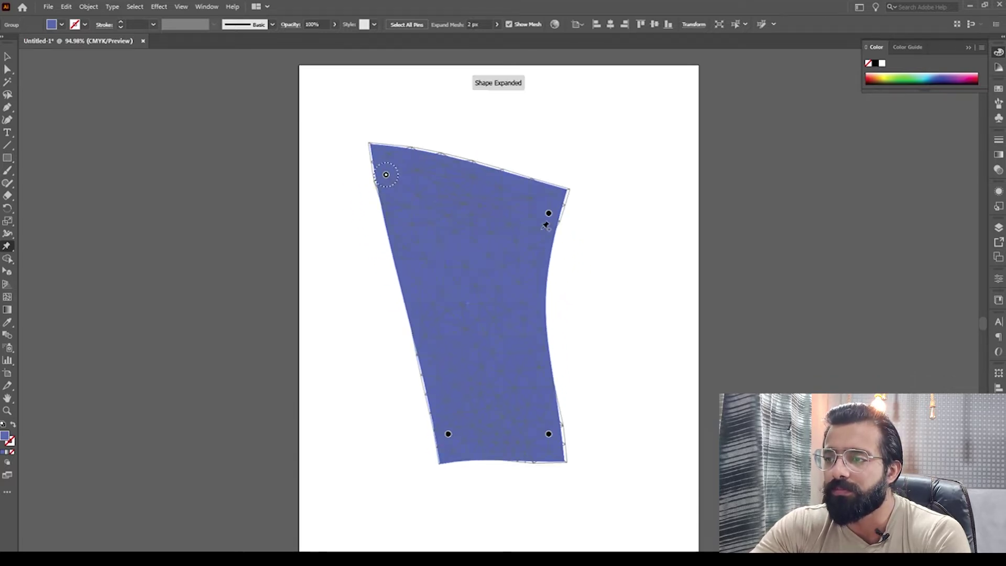
{"action": "left_click_drag", "start_coordinate": [550, 214], "coordinate": [563, 257]}
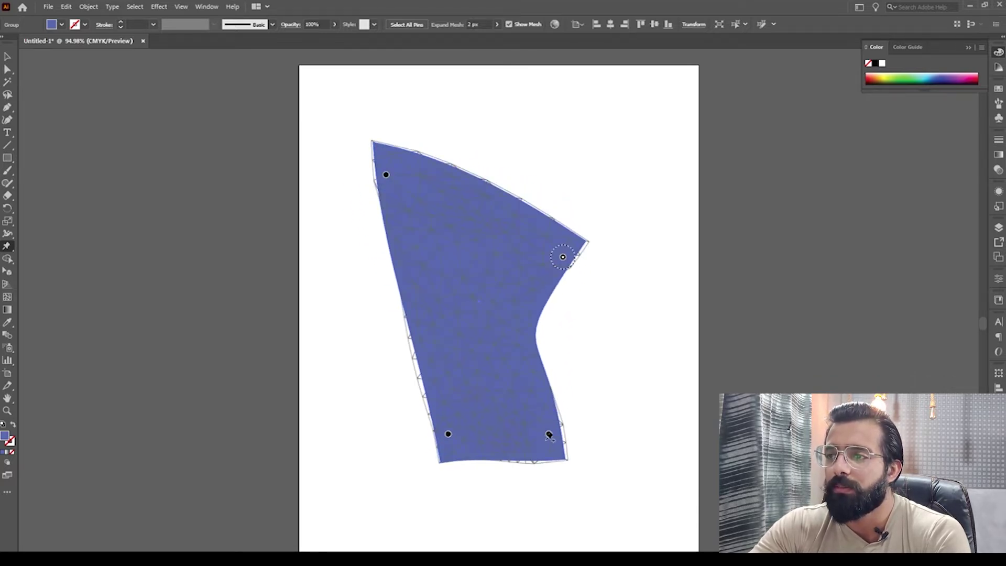
{"action": "left_click_drag", "start_coordinate": [548, 434], "coordinate": [569, 401]}
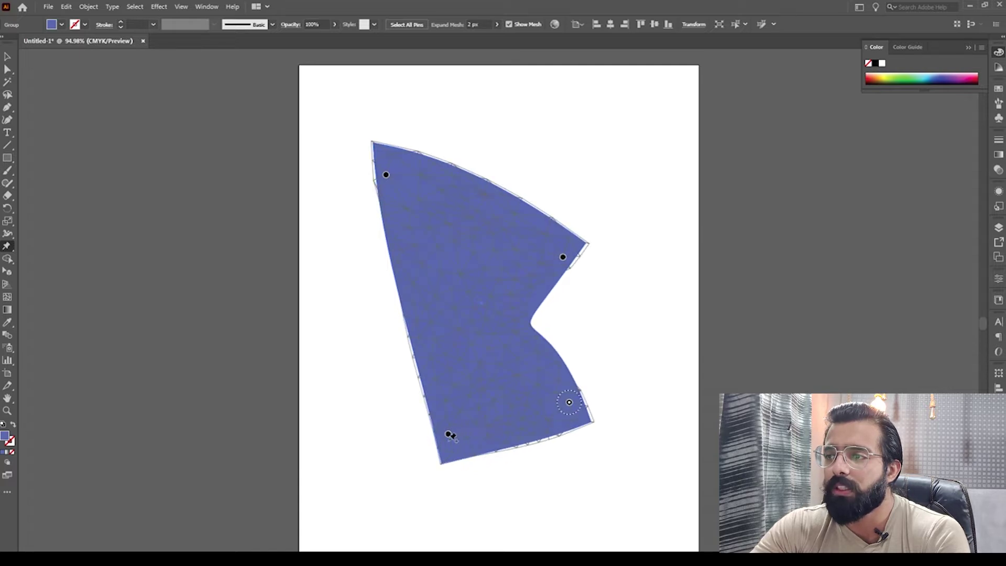
{"action": "left_click_drag", "start_coordinate": [448, 435], "coordinate": [447, 311]}
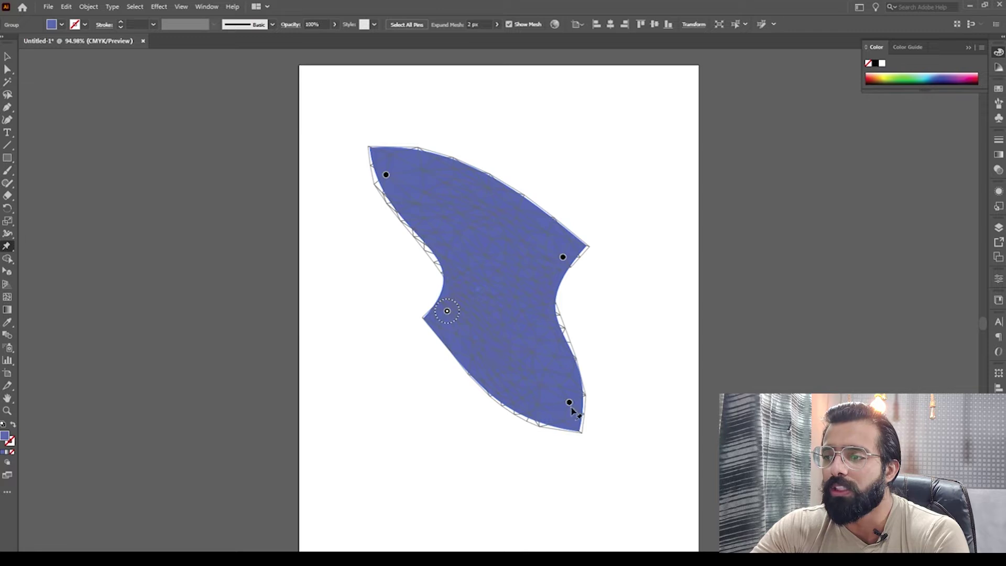
{"action": "left_click_drag", "start_coordinate": [569, 402], "coordinate": [451, 455]}
{"action": "left_click_drag", "start_coordinate": [447, 312], "coordinate": [418, 371]}
- Undo all the corner pin moves on the warped rectangle
{"action": "key", "text": "ctrl+z"}
{"action": "key", "text": "ctrl+z"}
{"action": "key", "text": "ctrl+z"}
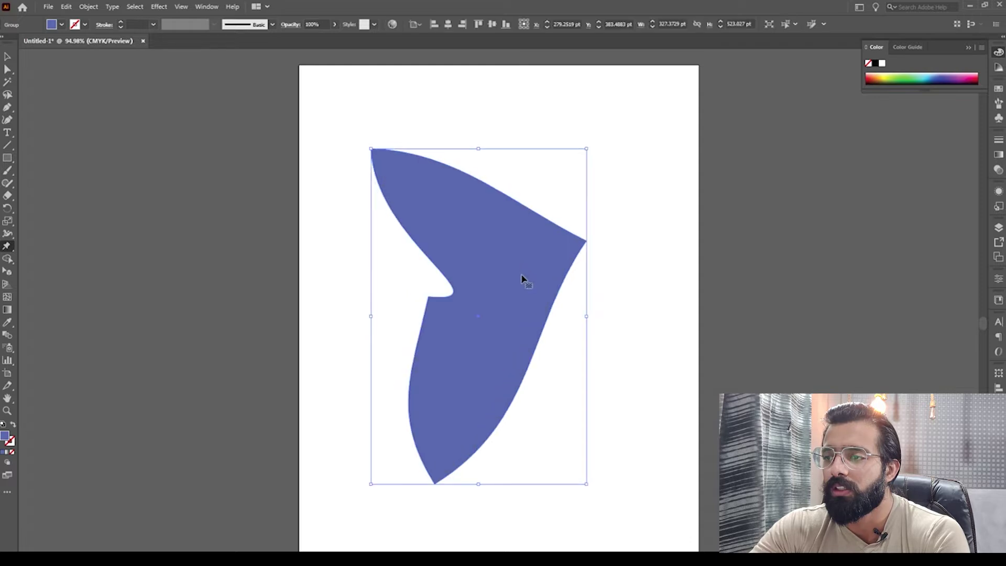
{"action": "key", "text": "ctrl+z"}
{"action": "key", "text": "ctrl+z"}
{"action": "key", "text": "ctrl+z"}
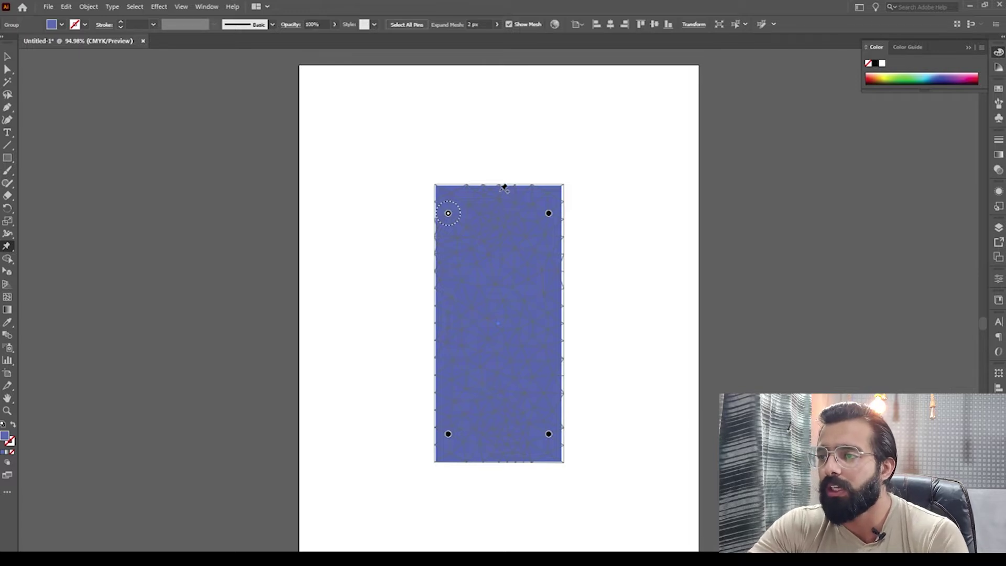
- Add four warp pins down the rectangle's vertical centre, from the top edge to near the bottom
{"action": "left_click", "coordinate": [500, 191]}
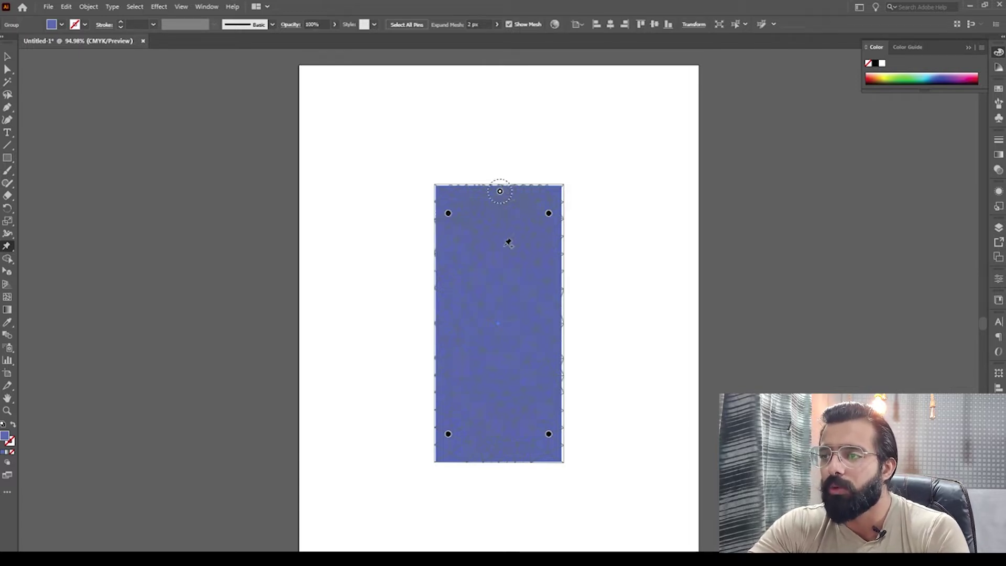
{"action": "left_click", "coordinate": [503, 239]}
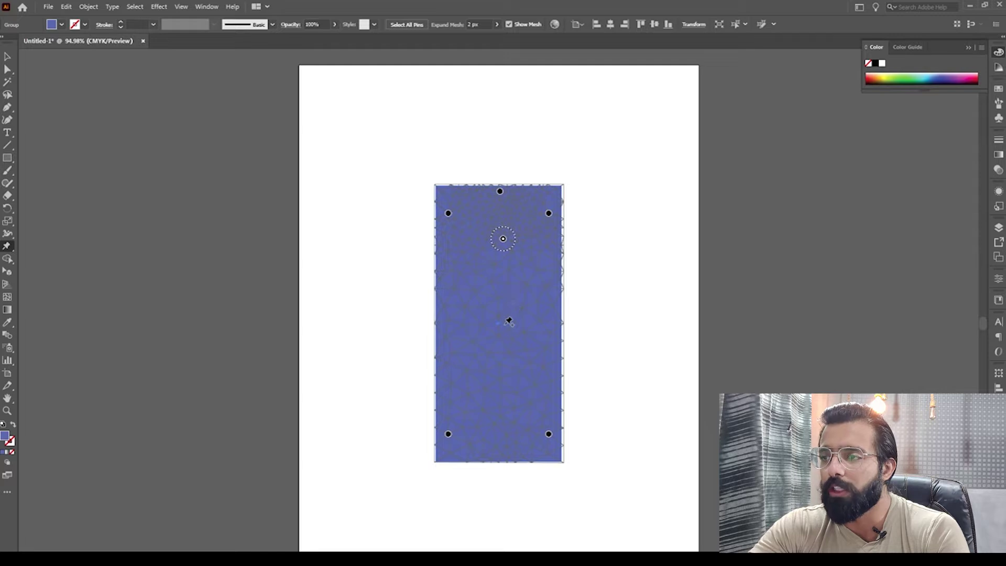
{"action": "left_click", "coordinate": [507, 346]}
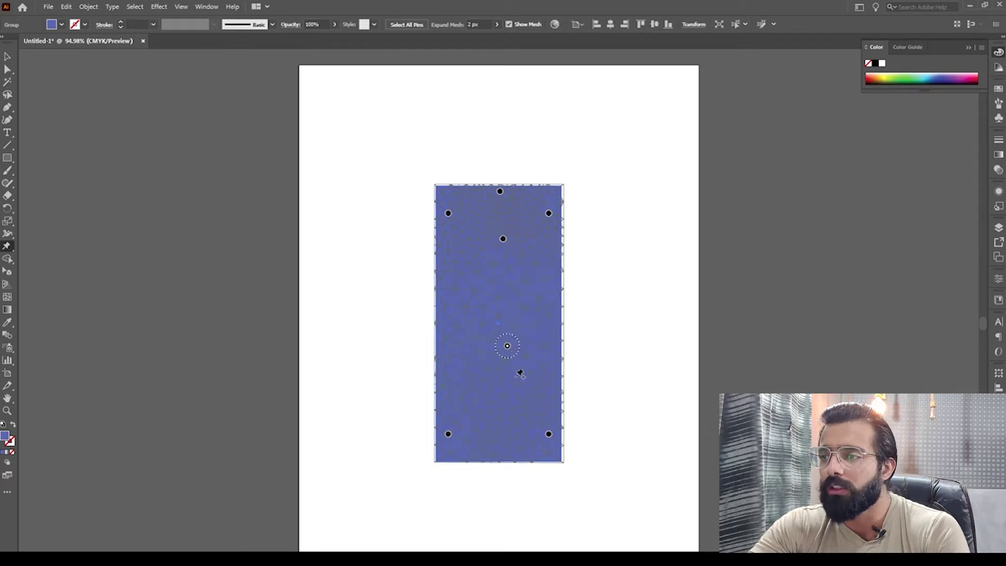
{"action": "left_click", "coordinate": [506, 432]}
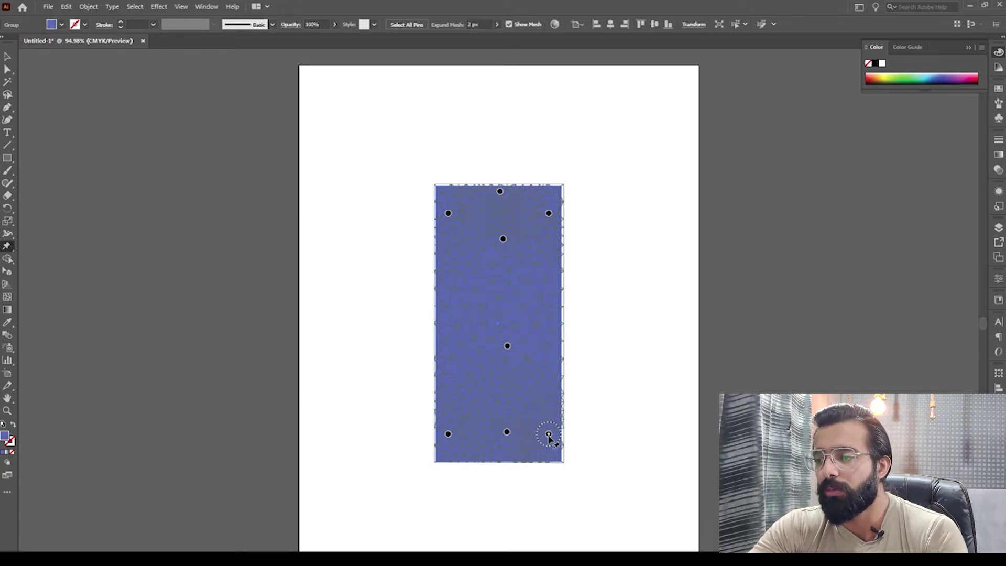
- Delete the four corner warp pins, keeping only the pins along the centre
{"action": "left_click", "coordinate": [449, 434]}
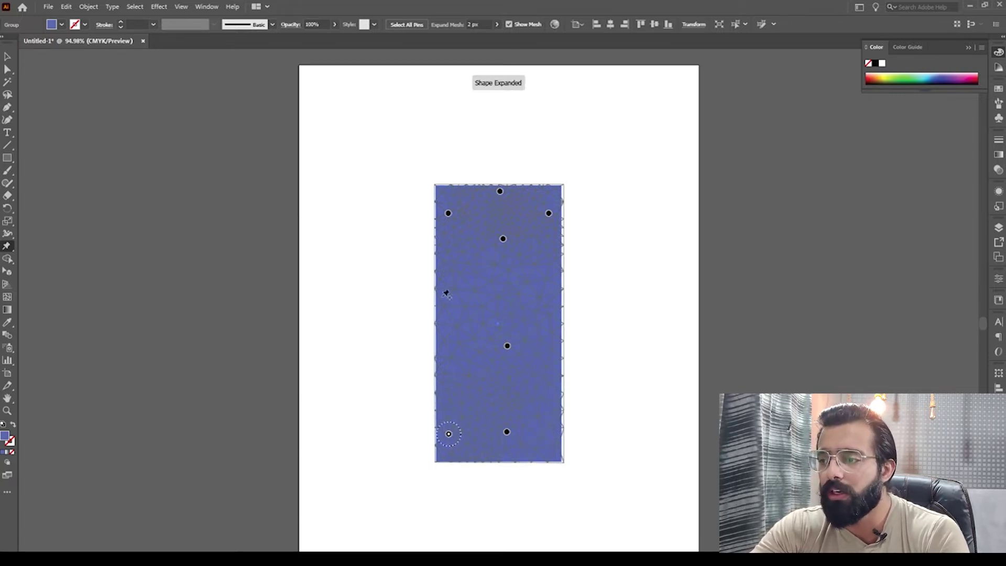
{"action": "key", "text": "Delete"}
{"action": "left_click", "coordinate": [448, 213]}
{"action": "key", "text": "Delete"}
{"action": "left_click", "coordinate": [549, 213]}
{"action": "key", "text": "Delete"}
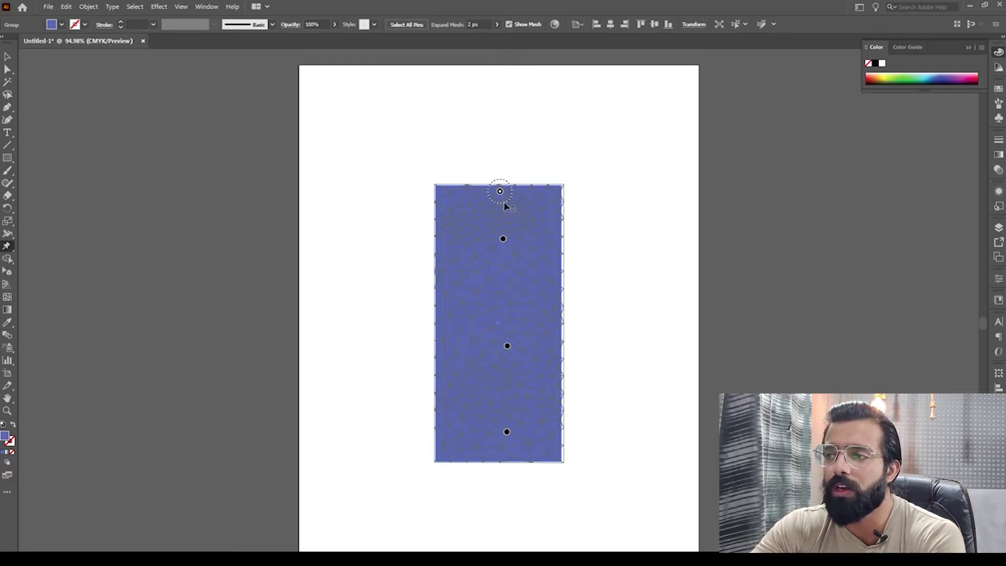
- Try bending the rectangle into a wavy shape by shifting the upper and middle centre pins sideways, and undo the moves
{"action": "left_click_drag", "start_coordinate": [500, 192], "coordinate": [530, 191]}
{"action": "mouse_move", "coordinate": [503, 239]}
{"action": "left_mouse_down"}
{"action": "mouse_move", "coordinate": [528, 249]}
{"action": "mouse_move", "coordinate": [491, 242]}
{"action": "left_mouse_up"}
{"action": "left_click_drag", "start_coordinate": [444, 244], "coordinate": [478, 274]}
{"action": "left_click_drag", "start_coordinate": [507, 346], "coordinate": [540, 346]}
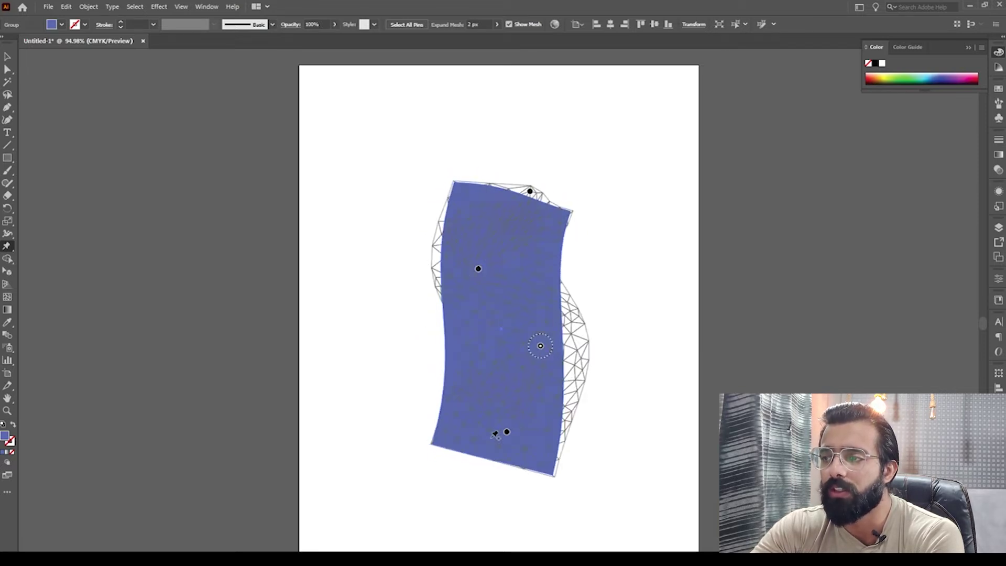
{"action": "left_click", "coordinate": [479, 400], "text": "ctrl"}
{"action": "key", "text": "ctrl+z"}
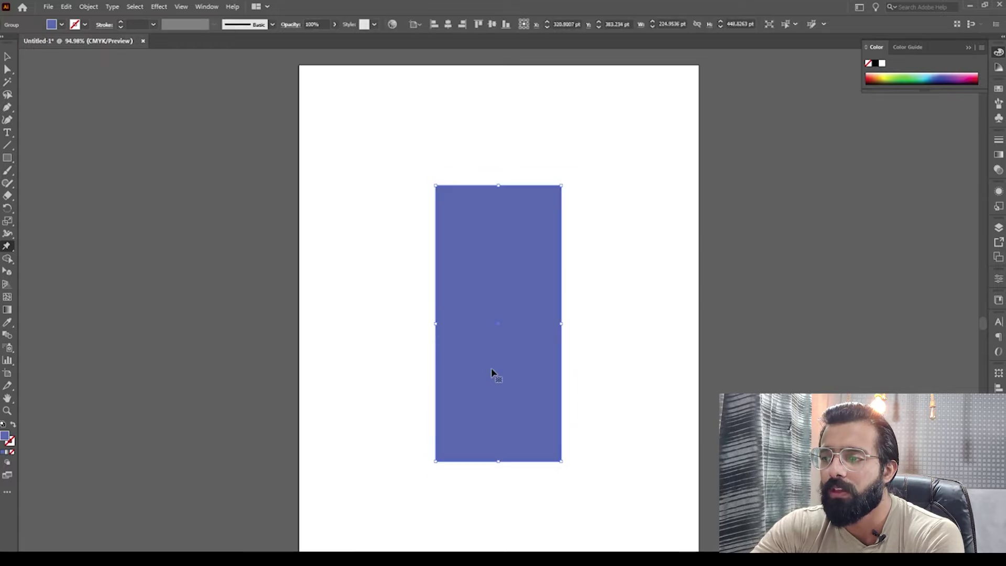
{"action": "left_click", "coordinate": [489, 377]}
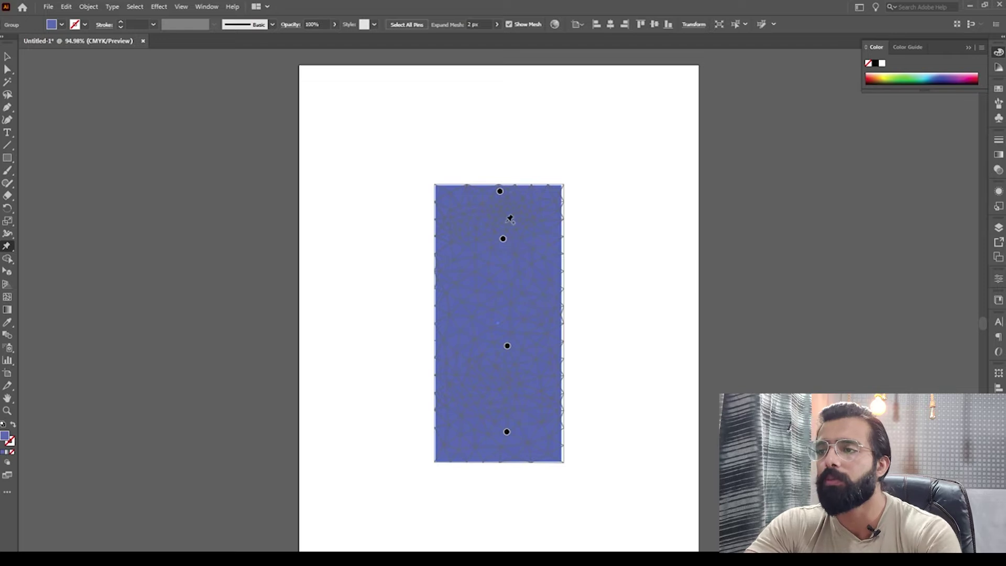
- Try stretching the rectangle's top upward with the top pin, adding a pin on each side of the second centre pin
{"action": "left_click_drag", "start_coordinate": [501, 192], "coordinate": [512, 128]}
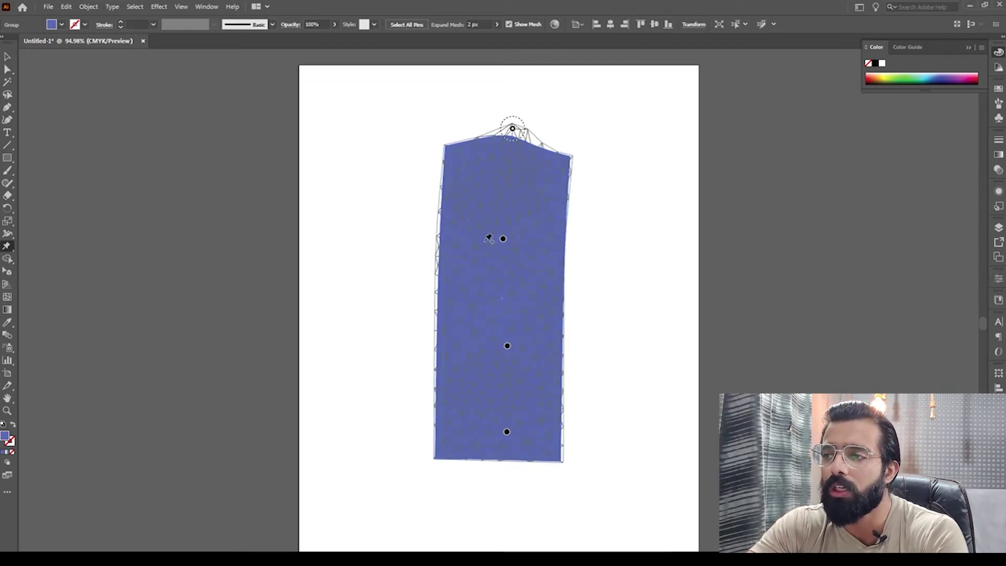
{"action": "left_click", "coordinate": [459, 240]}
{"action": "left_click", "coordinate": [542, 238]}
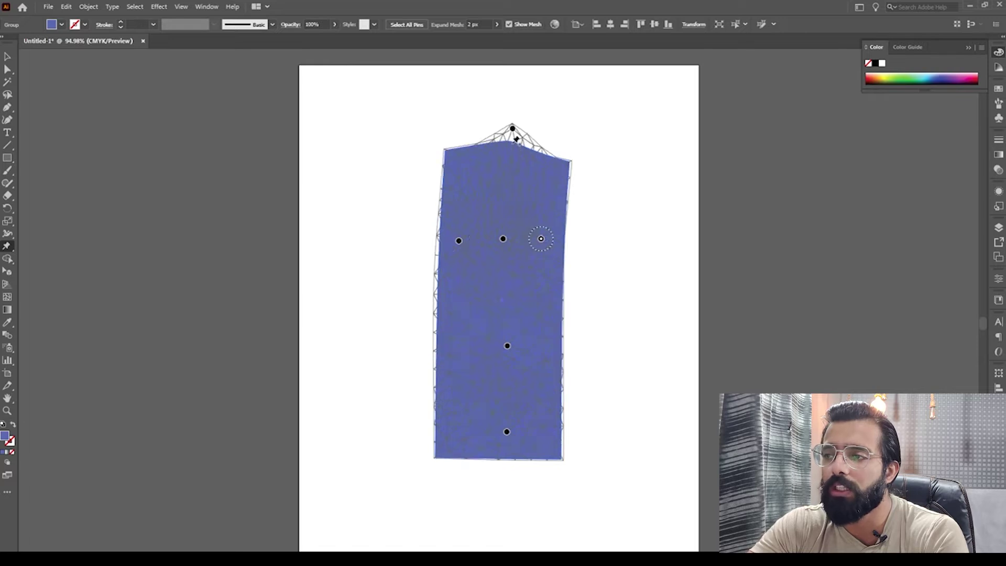
{"action": "mouse_move", "coordinate": [513, 128]}
{"action": "left_mouse_down"}
{"action": "mouse_move", "coordinate": [548, 135]}
{"action": "mouse_move", "coordinate": [465, 137]}
{"action": "mouse_move", "coordinate": [528, 139]}
{"action": "mouse_move", "coordinate": [497, 129]}
{"action": "left_mouse_up"}
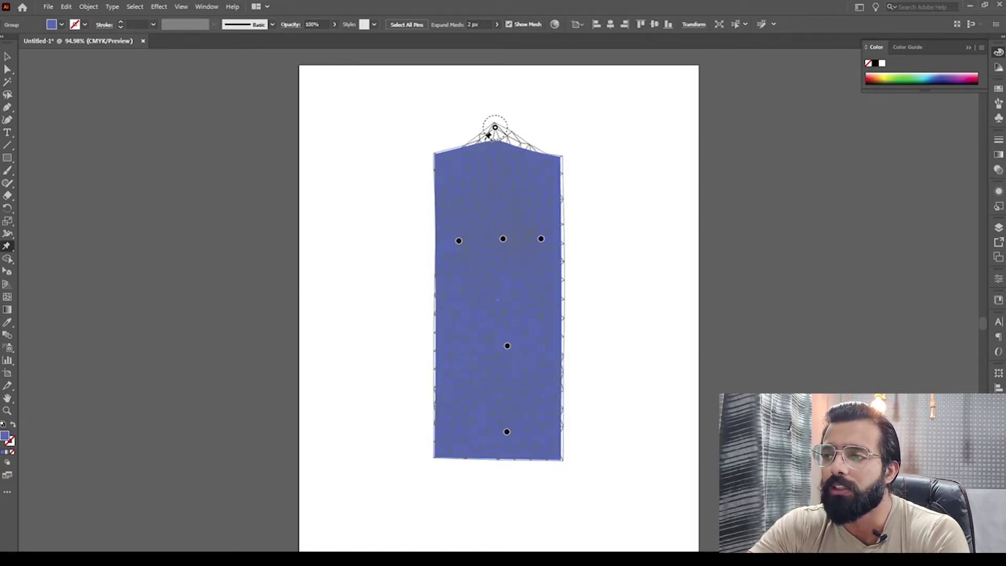
- Undo the top stretch, the two added side pins and the deletion of the corner pins
{"action": "key", "text": "ctrl+z"}
{"action": "key", "text": "ctrl+shift+z"}
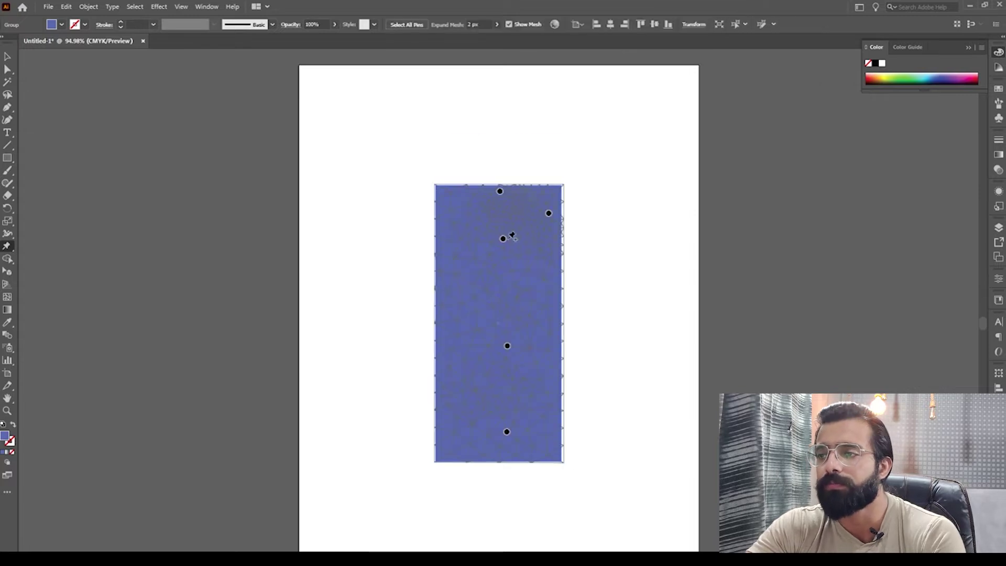
{"action": "key", "text": "ctrl+z"}
{"action": "key", "text": "ctrl+shift+z"}
{"action": "key", "text": "ctrl+z"}
{"action": "key", "text": "ctrl+shift+z"}
{"action": "key", "text": "ctrl+shift+z"}
{"action": "left_click", "coordinate": [157, 7]}
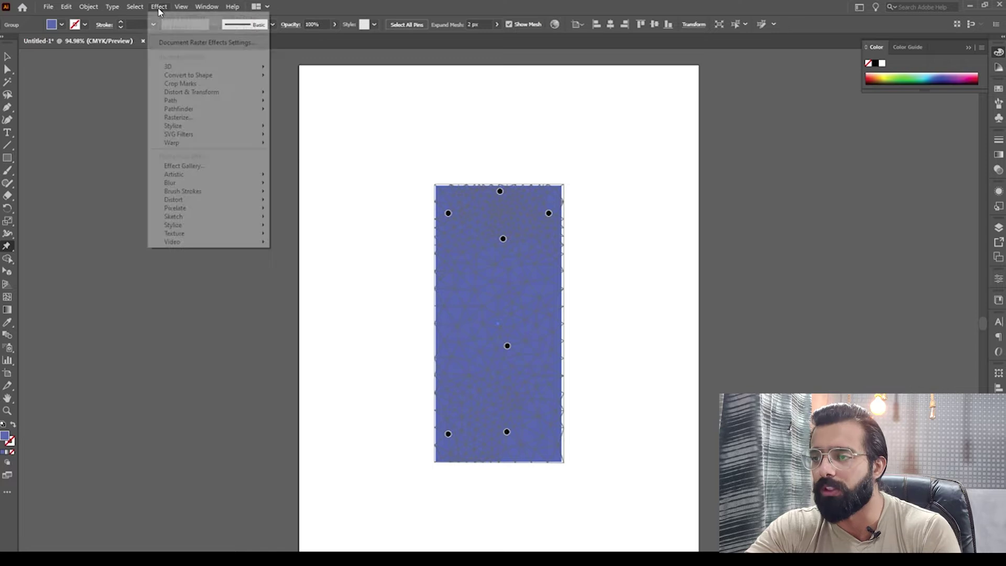
{"action": "mouse_move", "coordinate": [91, 9]}
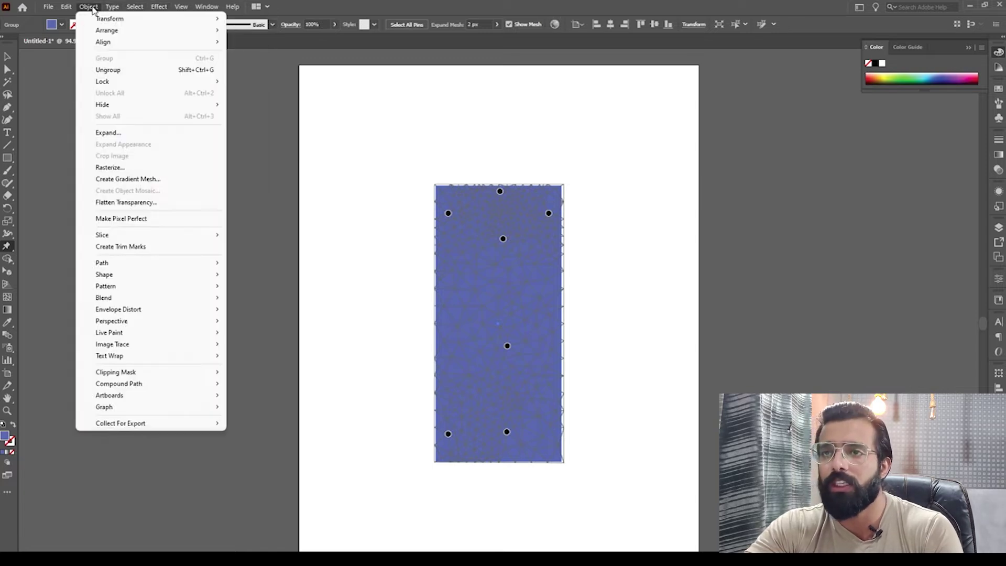
{"action": "mouse_move", "coordinate": [186, 9]}
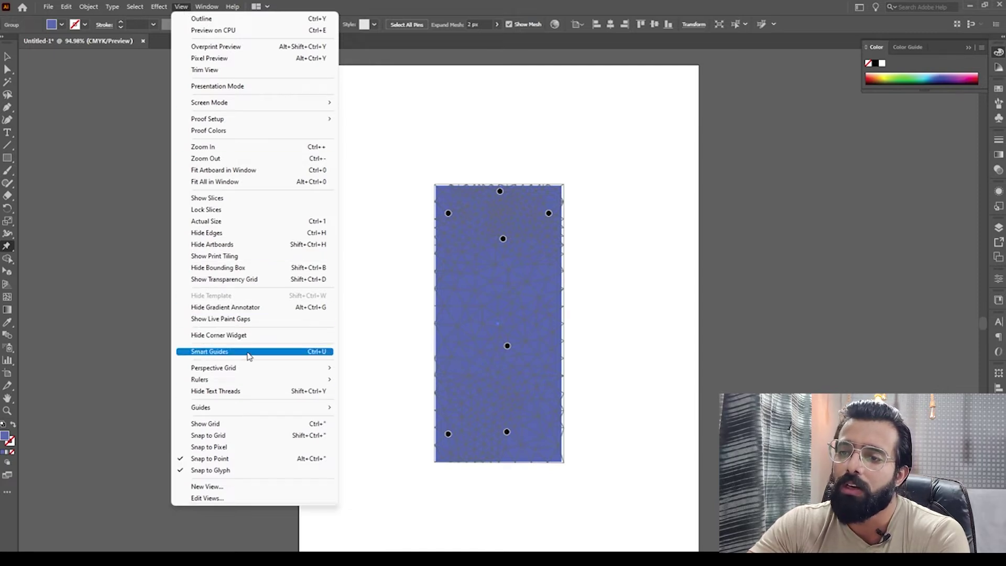
{"action": "mouse_move", "coordinate": [260, 371]}
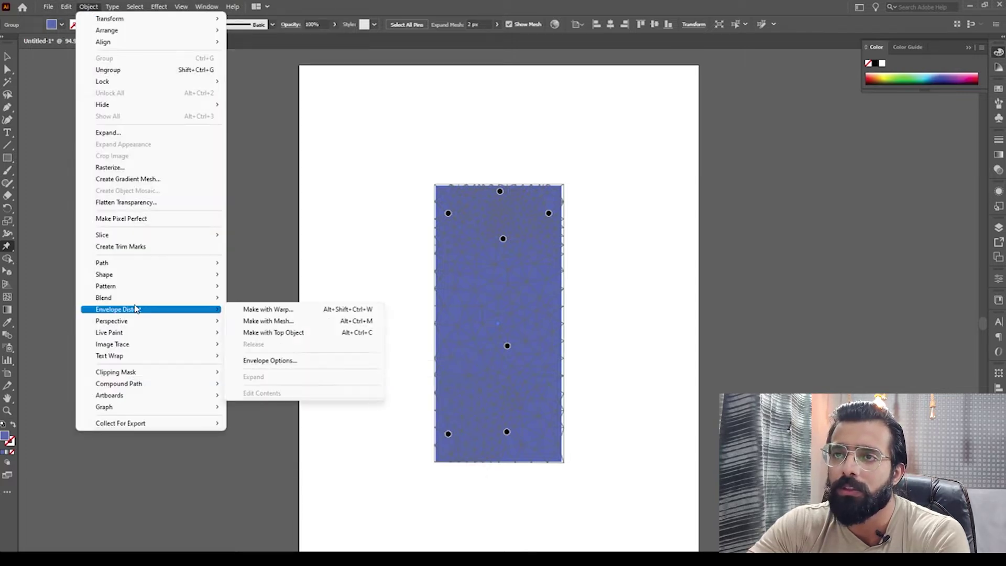
{"action": "mouse_move", "coordinate": [142, 266]}
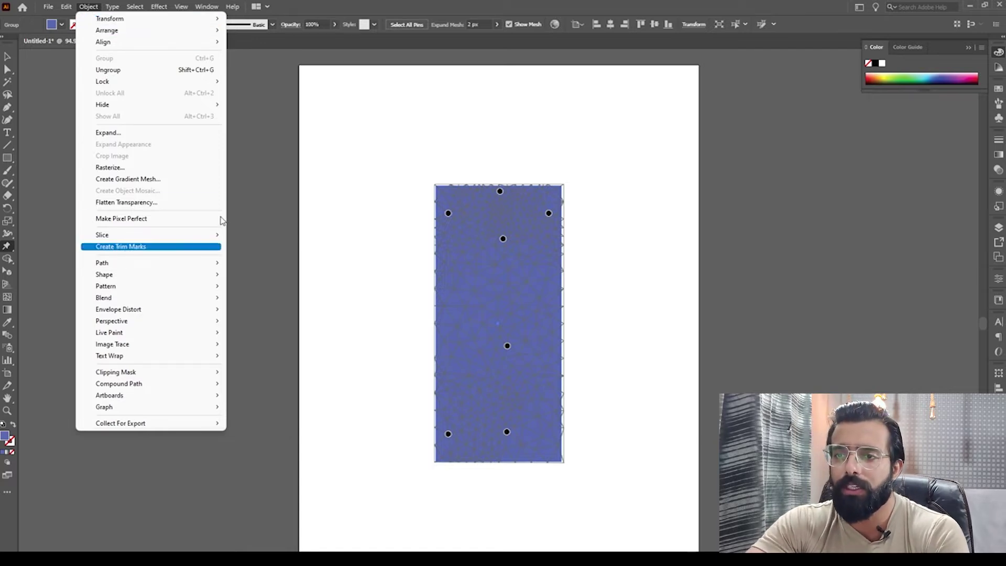
{"action": "left_click", "coordinate": [407, 195]}
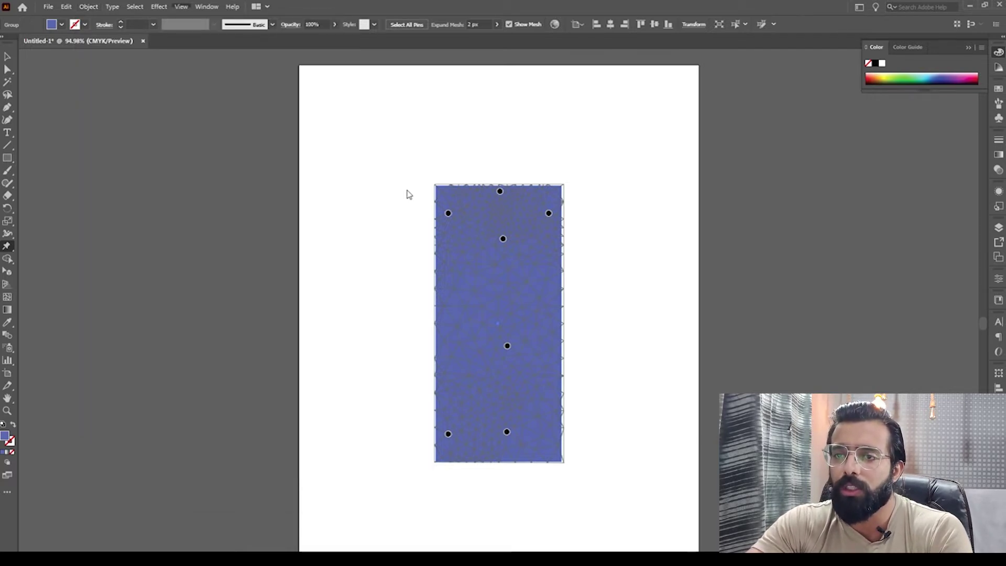
- Split the rectangle into a grid of 3 rows and 3 columns with the preview enabled
{"action": "left_click", "coordinate": [89, 8]}
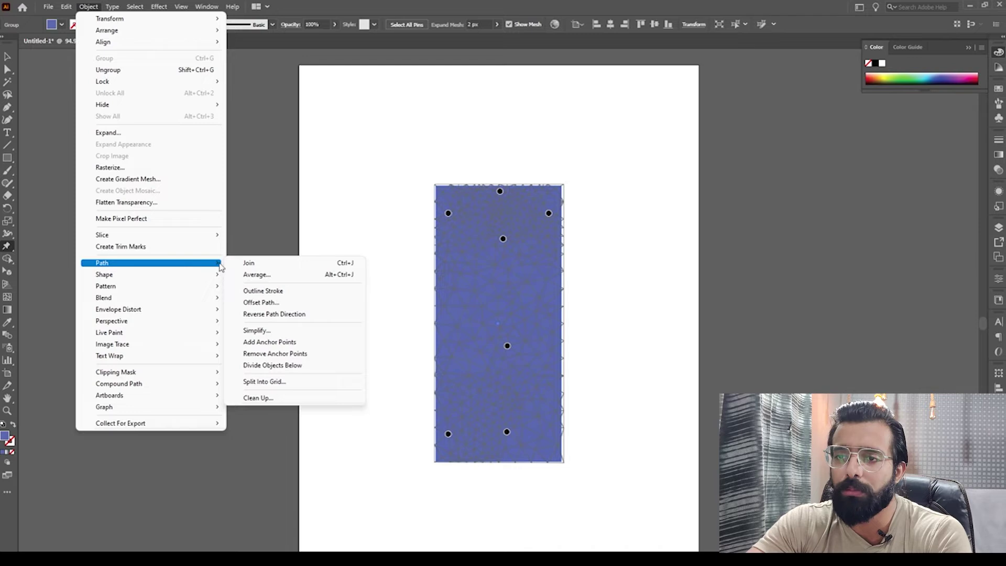
{"action": "left_click", "coordinate": [256, 383]}
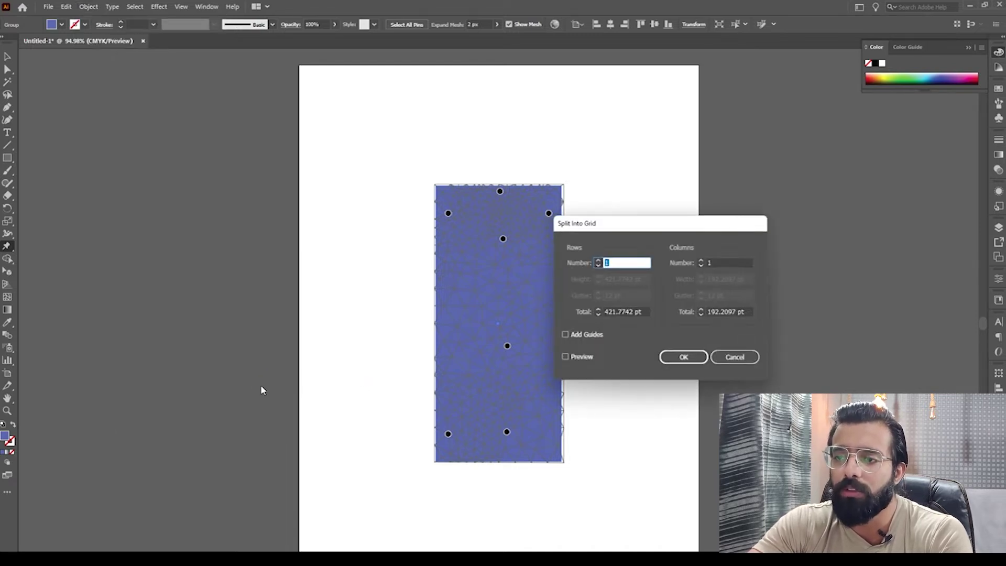
{"action": "left_click", "coordinate": [568, 357]}
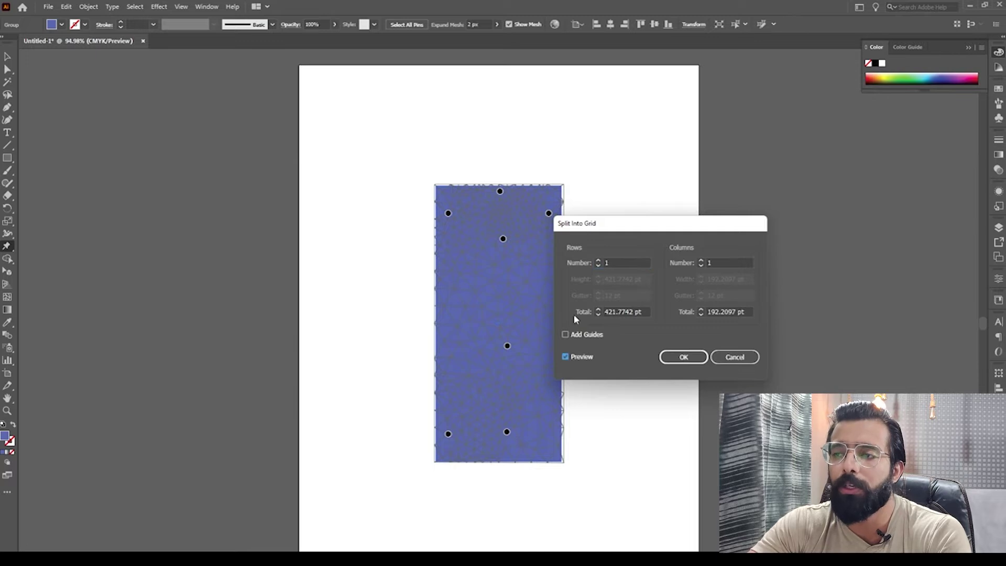
{"action": "double_click", "coordinate": [616, 262]}
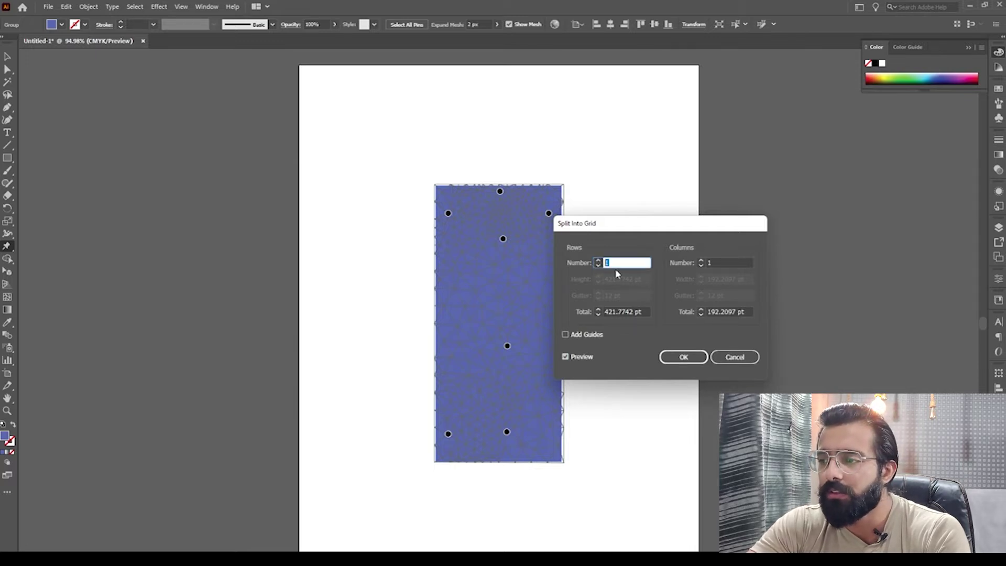
{"action": "type", "text": "3"}
{"action": "key", "text": "Tab"}
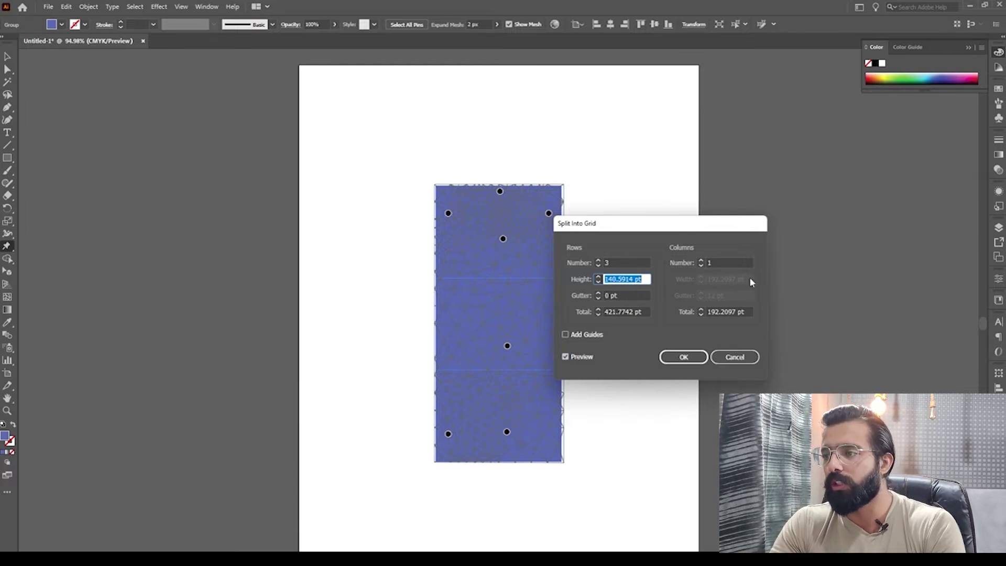
{"action": "double_click", "coordinate": [723, 261]}
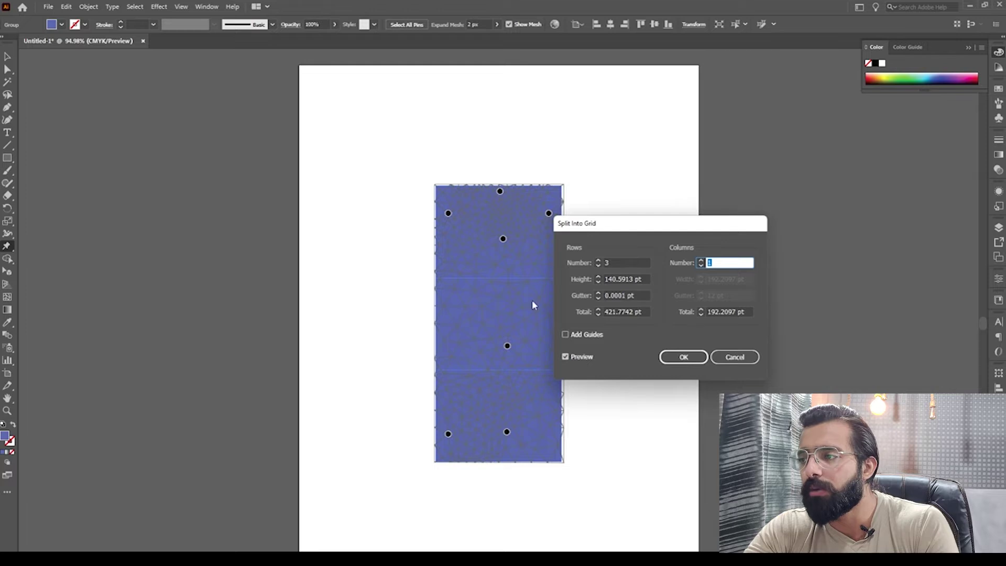
{"action": "type", "text": "3"}
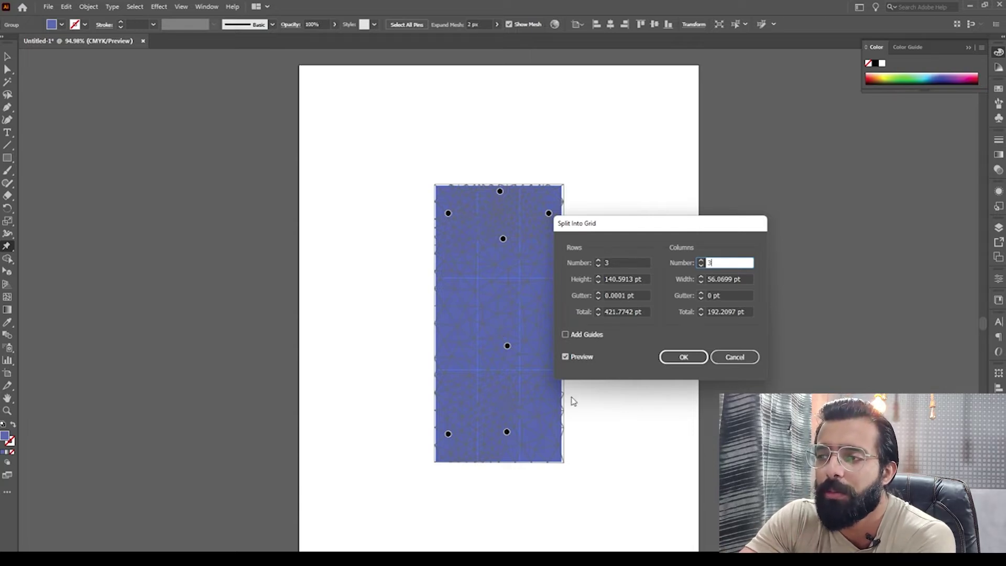
{"action": "left_click", "coordinate": [687, 357]}
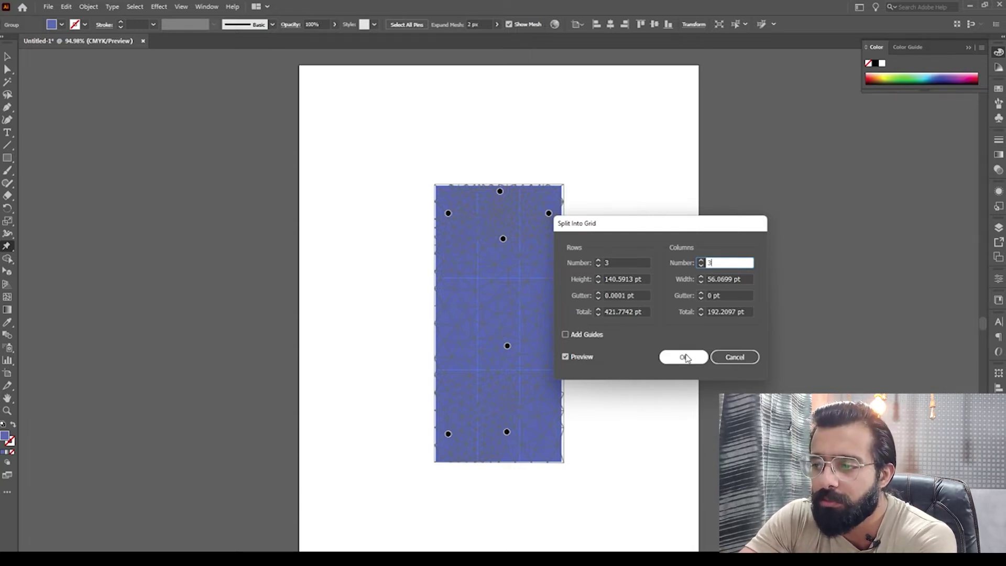
{"action": "left_click", "coordinate": [685, 358]}
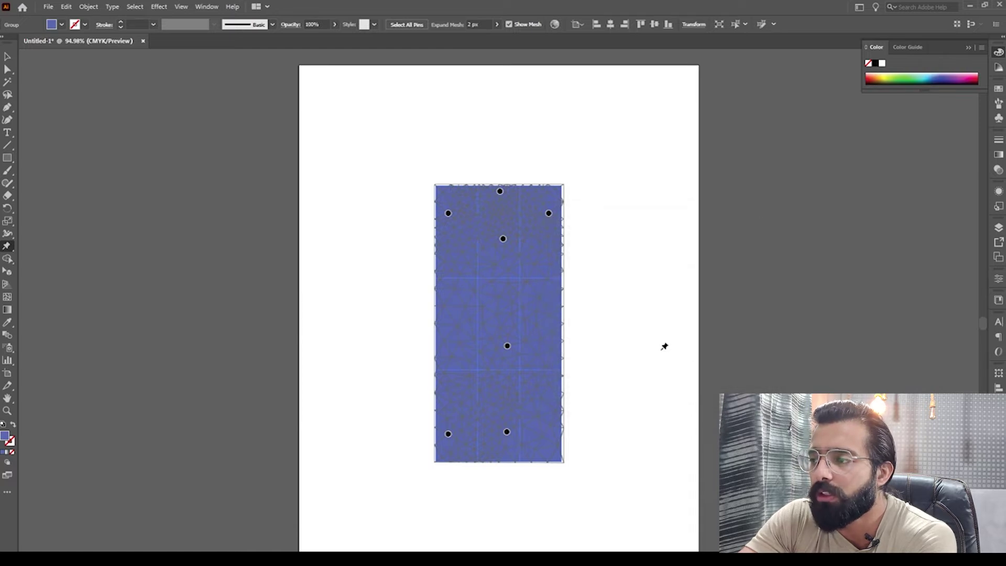
- Add three new warp pins down the gridded rectangle's centre column, one in each row
{"action": "left_click", "coordinate": [498, 323]}
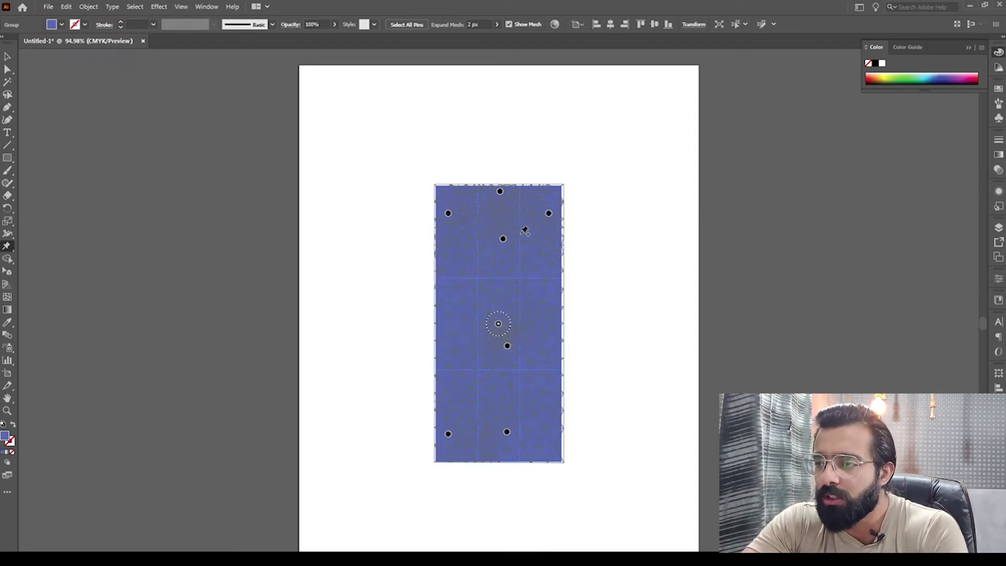
{"action": "left_click", "coordinate": [502, 402]}
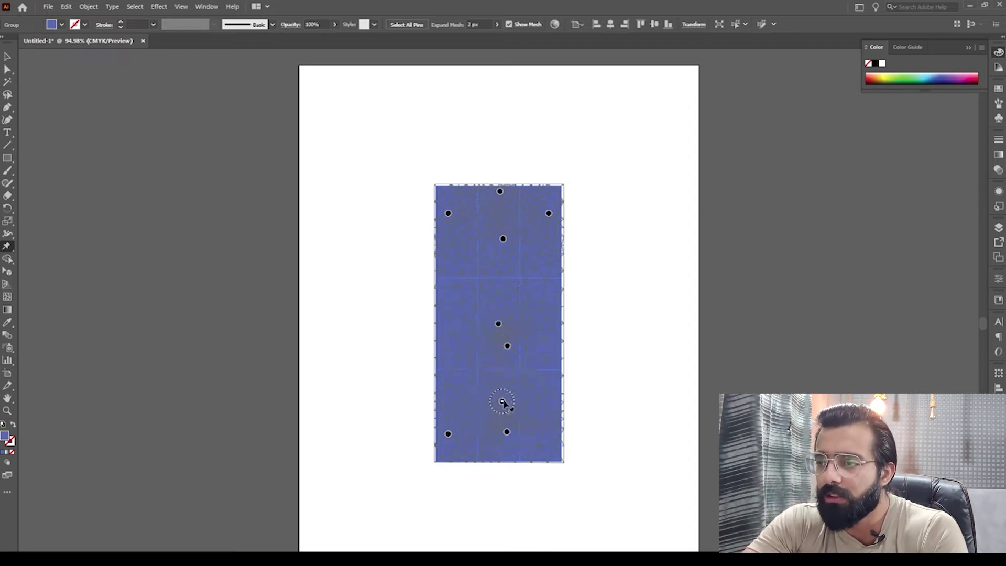
{"action": "left_click", "coordinate": [503, 218]}
- Delete the four old warp pins in the upper part of the gridded rectangle, keeping the newly placed top centre pin
{"action": "left_click", "coordinate": [549, 213]}
{"action": "key", "text": "Delete"}
{"action": "left_click", "coordinate": [500, 191]}
{"action": "key", "text": "Delete"}
{"action": "left_click", "coordinate": [503, 238]}
{"action": "key", "text": "Delete"}
{"action": "left_click", "coordinate": [448, 213]}
{"action": "key", "text": "Delete"}
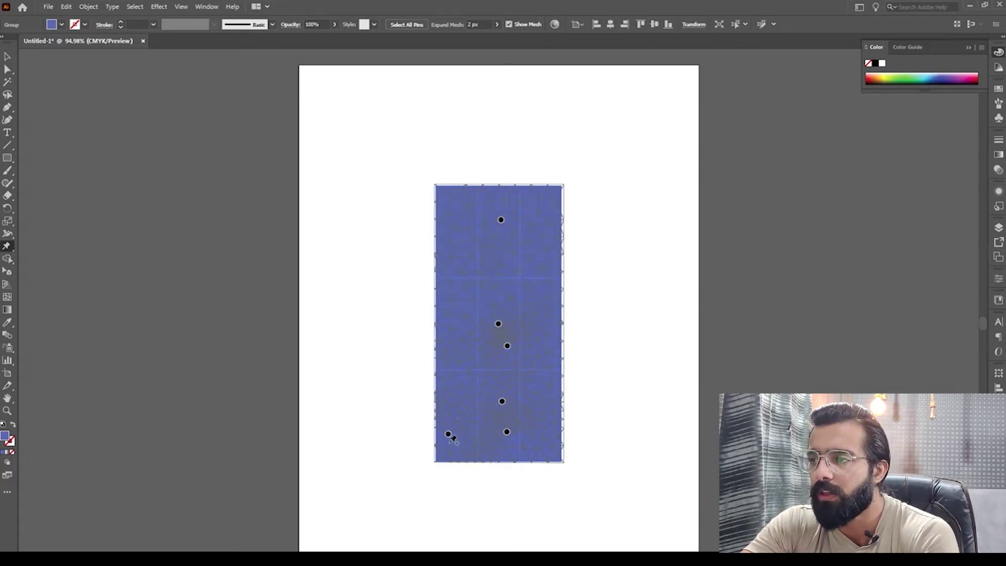
- Delete the three old pins in the rectangle's lower half and bend the grid leftward with the middle pin
{"action": "left_click", "coordinate": [448, 434]}
{"action": "key", "text": "Delete"}
{"action": "left_click", "coordinate": [507, 431]}
{"action": "key", "text": "Delete"}
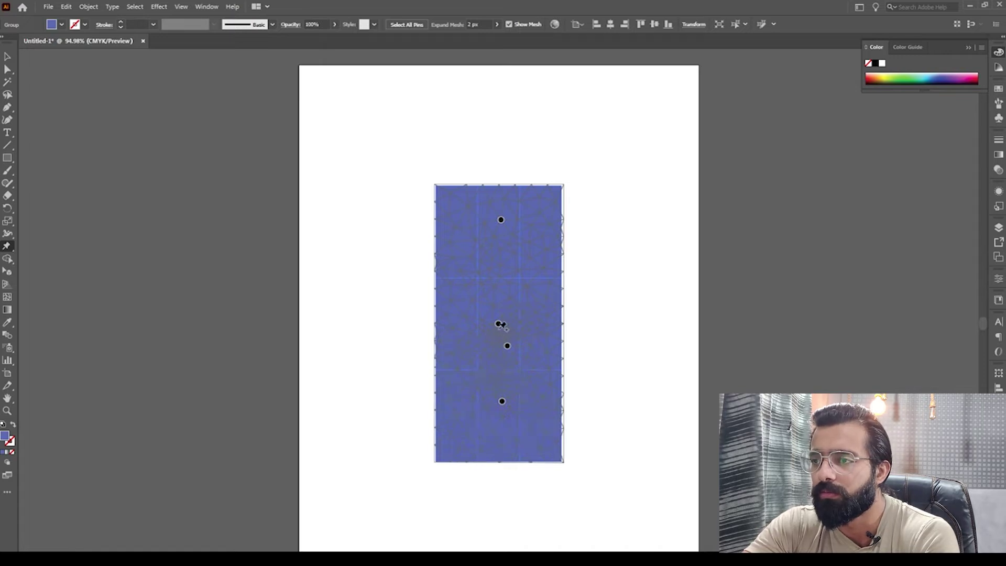
{"action": "left_click", "coordinate": [507, 346]}
{"action": "key", "text": "Delete"}
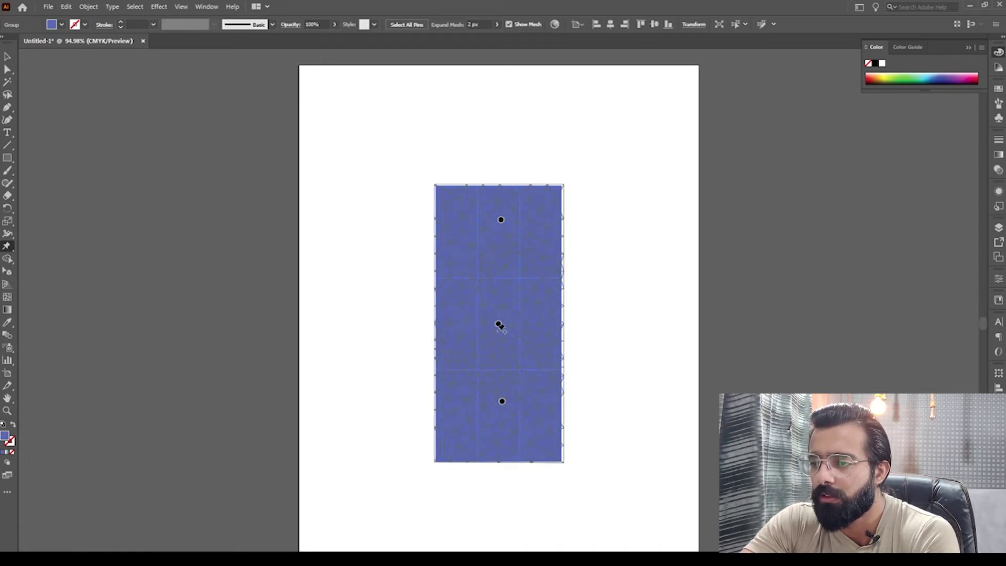
{"action": "left_click_drag", "start_coordinate": [497, 326], "coordinate": [444, 313]}
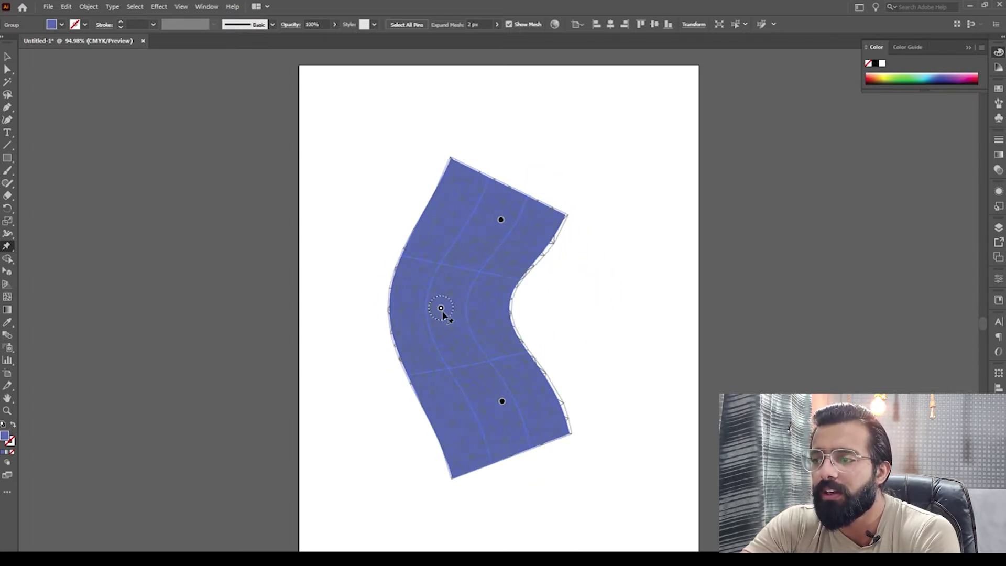
- Draw a plain rectangle about 230 pt wide and 458 pt tall right of the warped grid, and shift the warped grid left
{"action": "left_click", "coordinate": [8, 158]}
{"action": "left_click_drag", "start_coordinate": [626, 172], "coordinate": [776, 472]}
{"action": "key", "text": "v"}
{"action": "left_click_drag", "start_coordinate": [482, 328], "coordinate": [410, 318]}
{"action": "key", "text": "shift+ctrl+a"}
- Apply Puppet Warp to the new rectangle and add three pins along its vertical centre, near the top, middle and bottom
{"action": "left_click", "coordinate": [596, 278]}
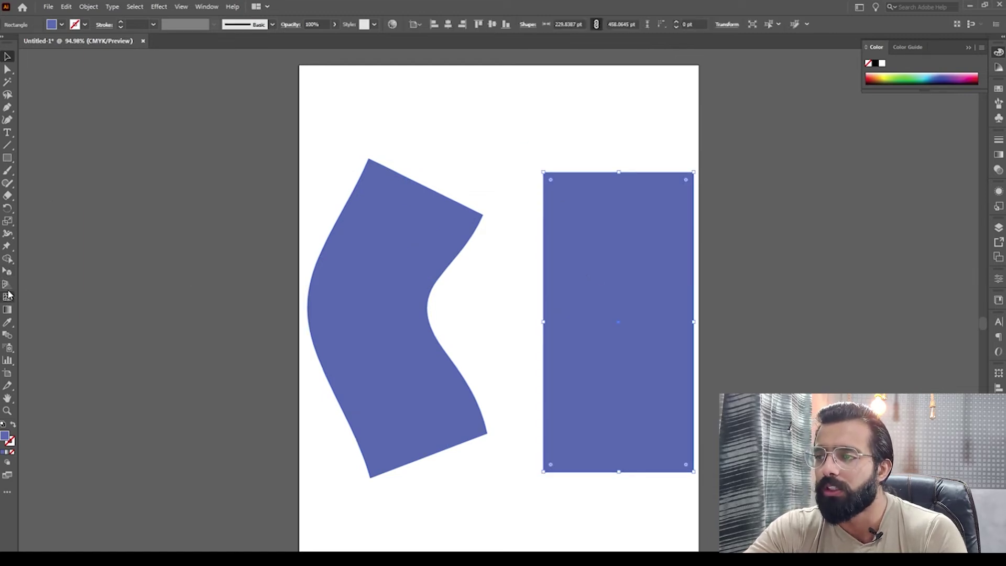
{"action": "left_click", "coordinate": [6, 247]}
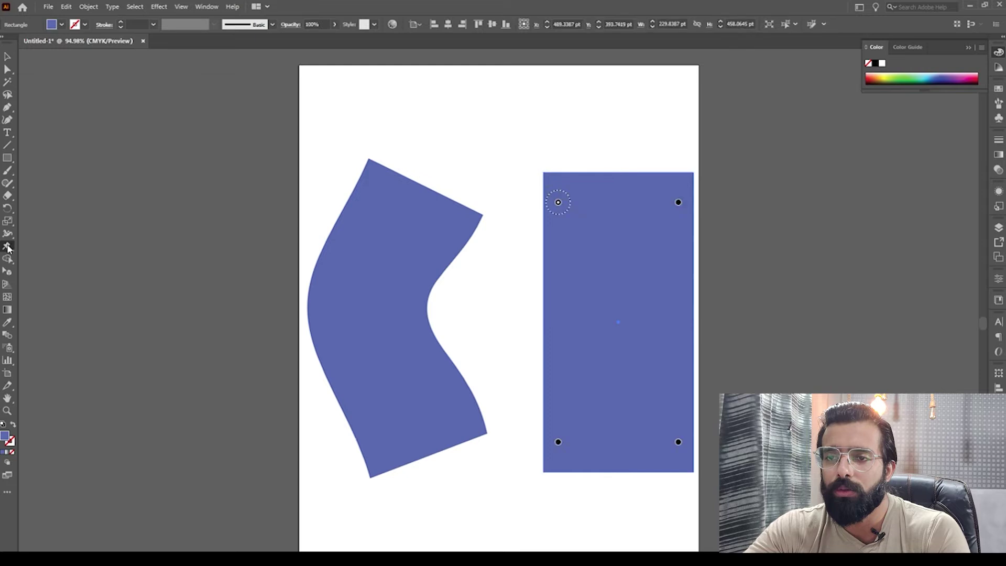
{"action": "left_click", "coordinate": [624, 196]}
{"action": "left_click", "coordinate": [628, 310]}
{"action": "left_click", "coordinate": [632, 435]}
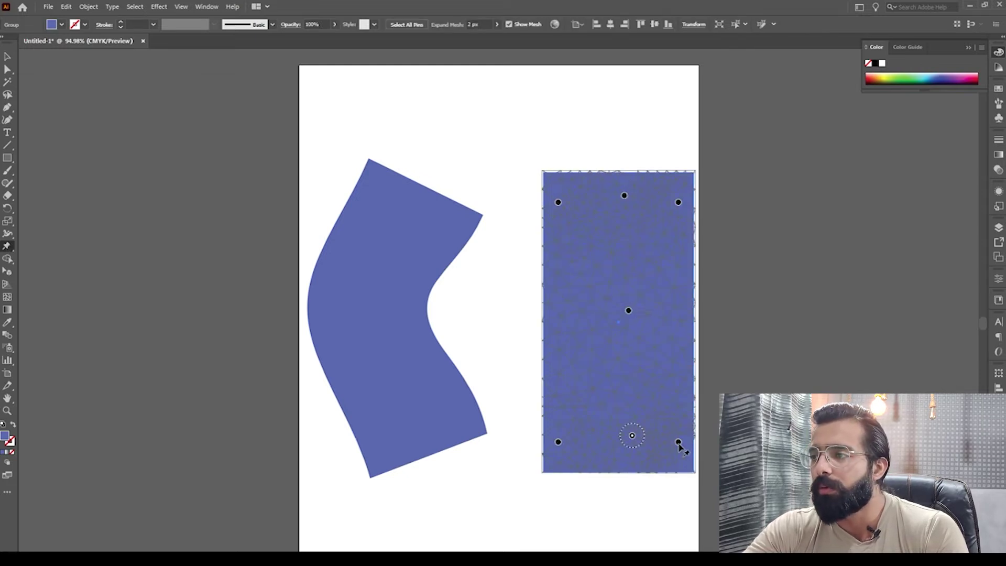
- Delete the new rectangle's four corner warp pins, keeping only the three centre pins
{"action": "left_click", "coordinate": [678, 442]}
{"action": "key", "text": "Delete"}
{"action": "left_click", "coordinate": [558, 442]}
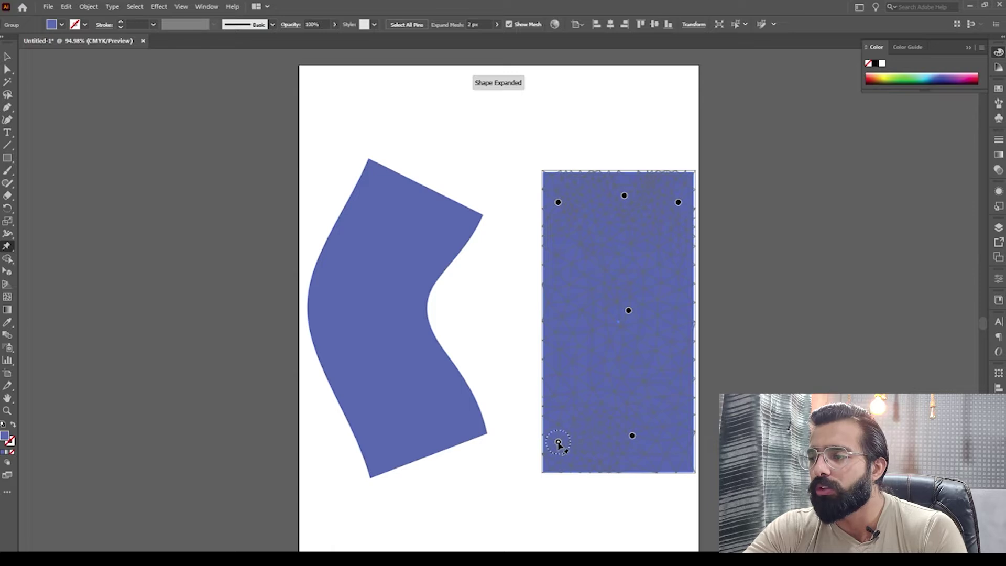
{"action": "key", "text": "Delete"}
{"action": "left_click", "coordinate": [558, 202]}
{"action": "key", "text": "Delete"}
{"action": "left_click", "coordinate": [678, 203]}
{"action": "key", "text": "Delete"}
- Try bending the new rectangle leftward with its middle pin, and undo the bend
{"action": "left_click_drag", "start_coordinate": [629, 311], "coordinate": [506, 287]}
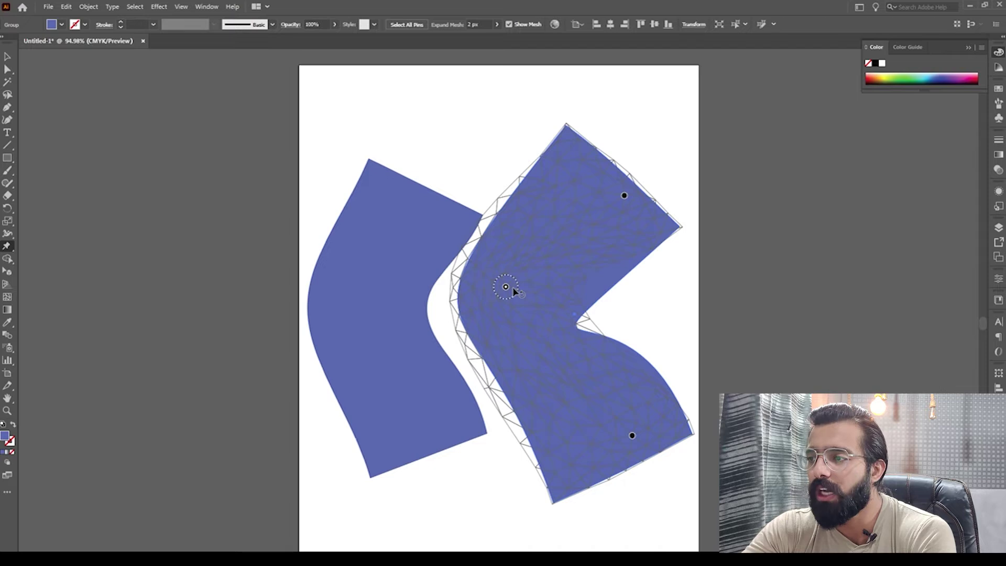
{"action": "key", "text": "ctrl+z"}
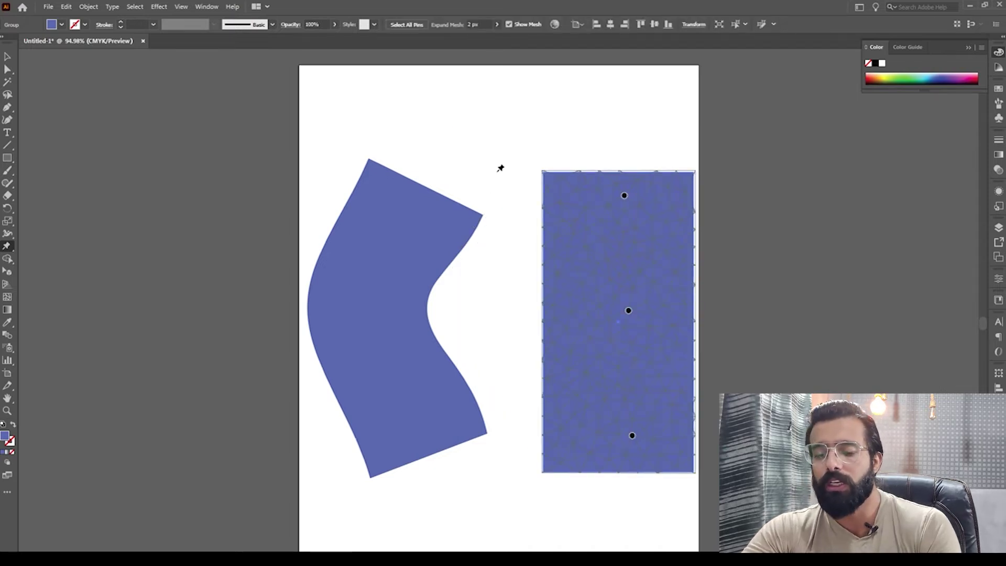
- Try clearing both shapes off the artboard, and undo the deletions
{"action": "key", "text": "v"}
{"action": "key", "text": "Delete"}
{"action": "left_click", "coordinate": [434, 238]}
{"action": "left_click_drag", "start_coordinate": [410, 247], "coordinate": [464, 247]}
{"action": "key", "text": "ctrl+z"}
{"action": "key", "text": "ctrl+z"}
{"action": "key", "text": "Delete"}
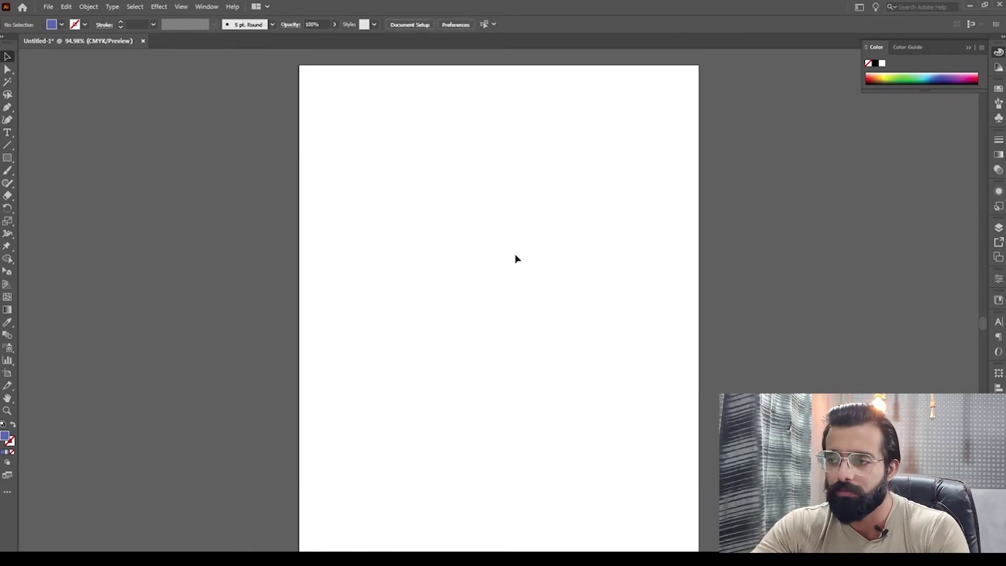
{"action": "left_click", "coordinate": [8, 158]}
{"action": "key", "text": "ctrl+z"}
- Delete the warped grid shape and centre the remaining rectangle on the artboard
{"action": "key", "text": "v"}
{"action": "left_click", "coordinate": [396, 276]}
{"action": "key", "text": "Delete"}
{"action": "left_click", "coordinate": [586, 256]}
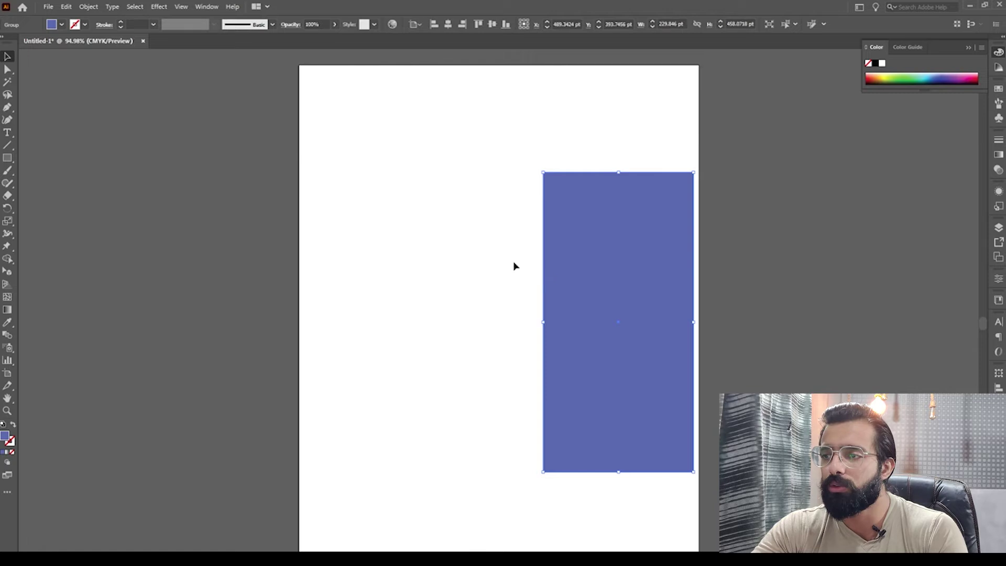
{"action": "left_click", "coordinate": [448, 26]}
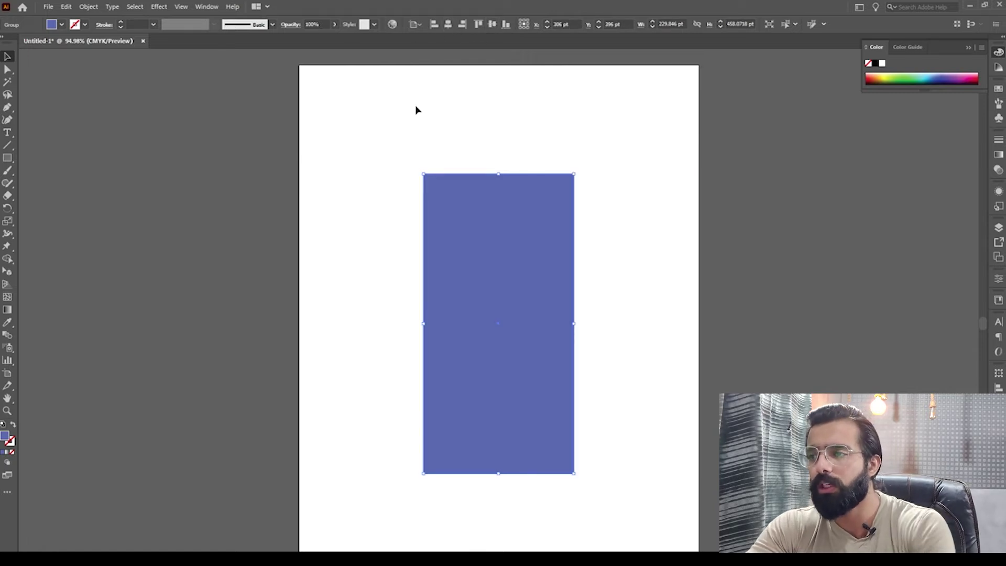
{"action": "left_click", "coordinate": [408, 132]}
{"action": "left_click", "coordinate": [494, 294]}
{"action": "key", "text": "Delete"}
{"action": "key", "text": "ctrl+z"}
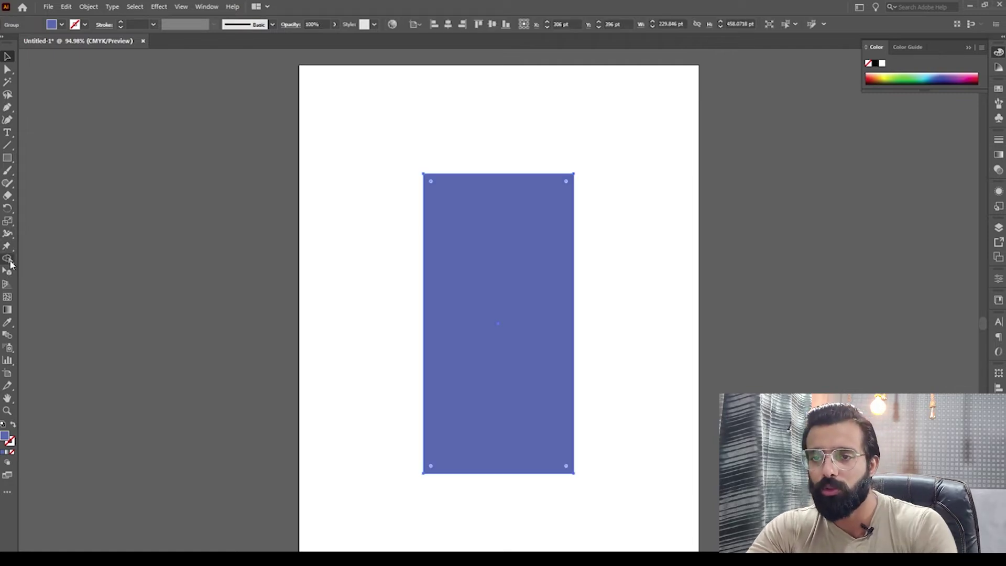
- Reactivate Puppet Warp on the centred rectangle and delete its upper-right corner pin, keeping the three centre pins
{"action": "left_click", "coordinate": [7, 246]}
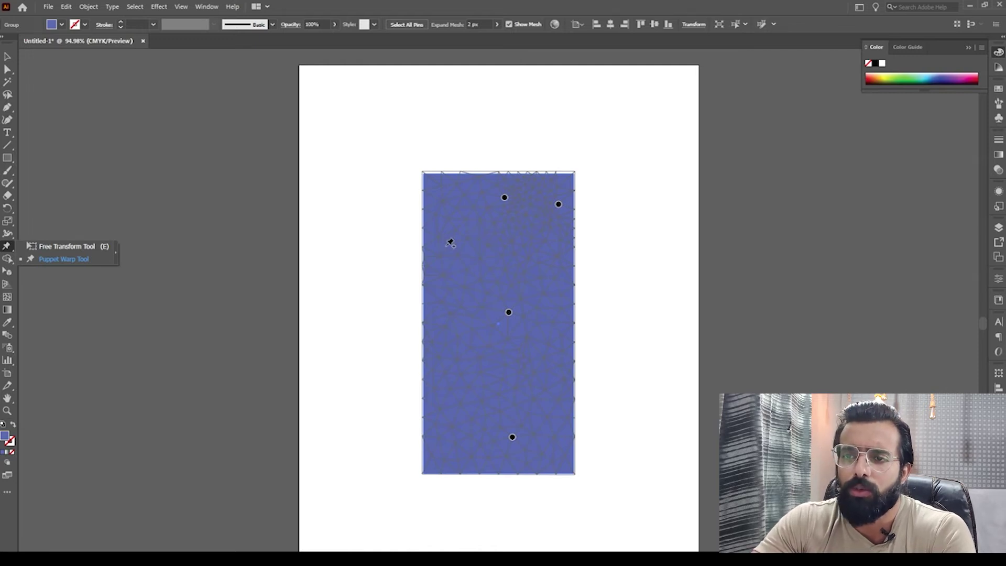
{"action": "left_click", "coordinate": [559, 205]}
{"action": "left_click_drag", "start_coordinate": [559, 205], "coordinate": [541, 236]}
{"action": "key", "text": "Delete"}
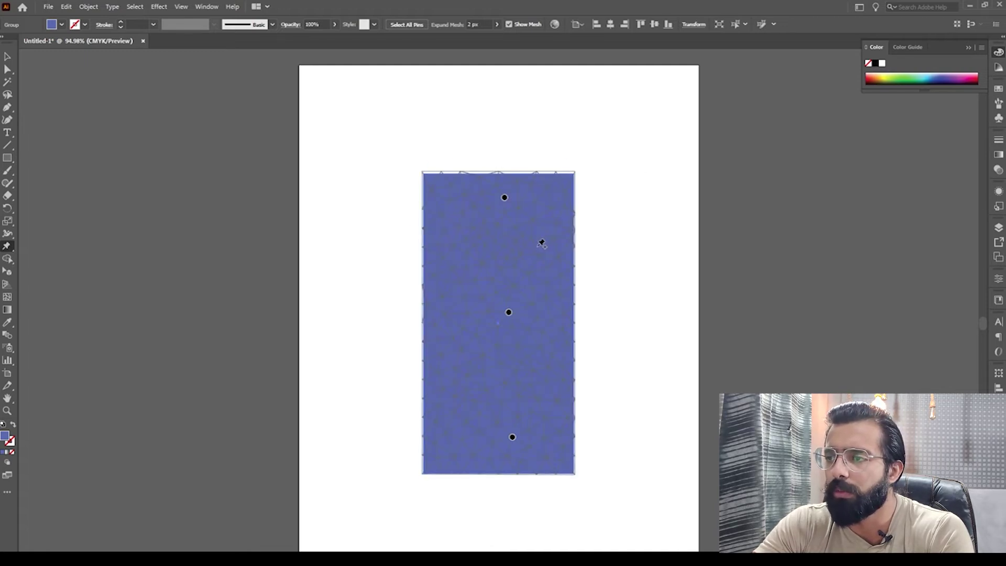
- Try moving the rectangle left, undo the move, and delete the rectangle from the artboard
{"action": "key", "text": "v"}
{"action": "left_click", "coordinate": [463, 267]}
{"action": "left_click_drag", "start_coordinate": [473, 257], "coordinate": [393, 256]}
{"action": "key", "text": "ctrl+z"}
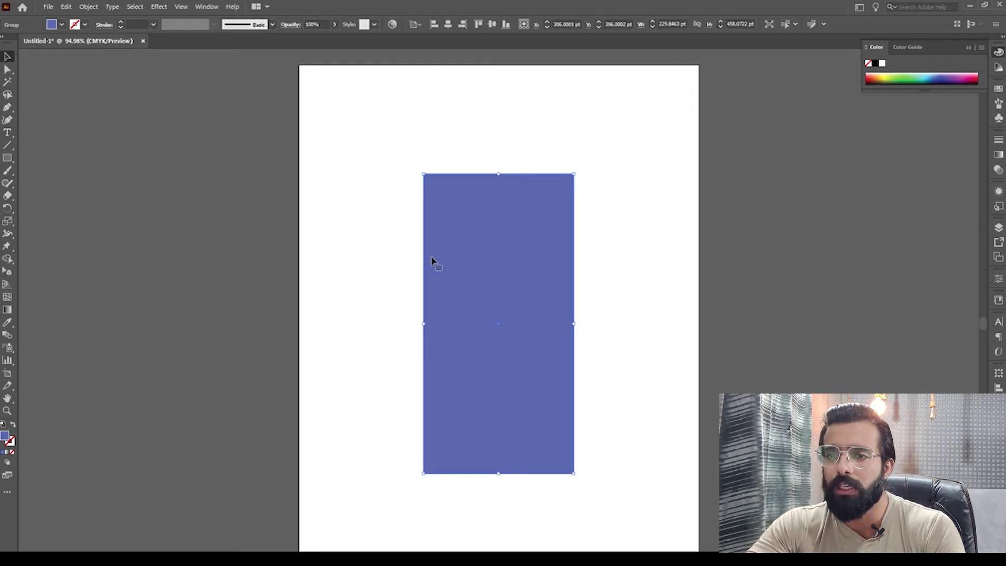
{"action": "key", "text": "Delete"}
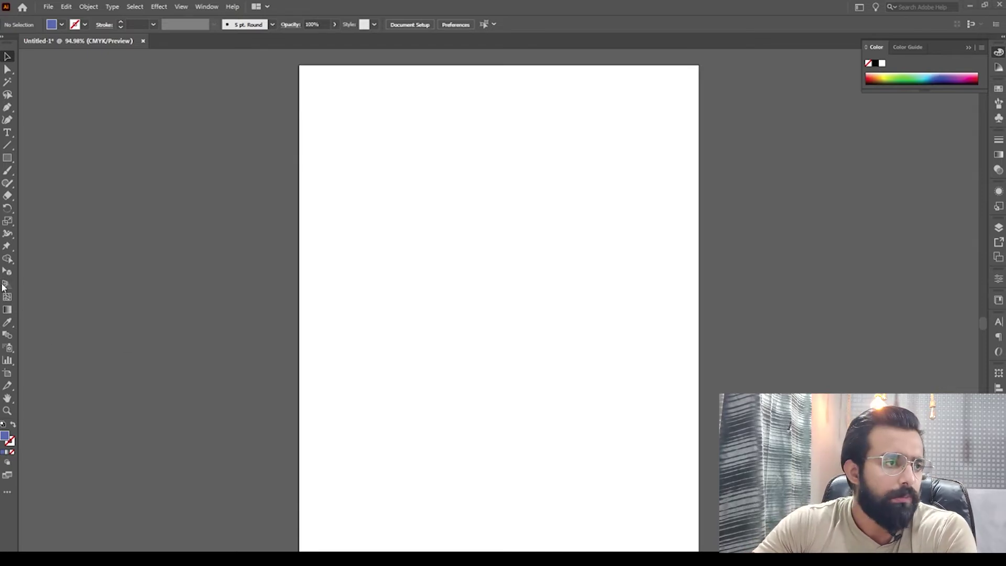
- Restore the deleted rectangle and place it in the upper part of the artboard, slightly left of centre
{"action": "key", "text": "ctrl+z"}
{"action": "left_click", "coordinate": [387, 279]}
{"action": "left_click", "coordinate": [481, 290]}
{"action": "left_click_drag", "start_coordinate": [496, 473], "coordinate": [528, 262]}
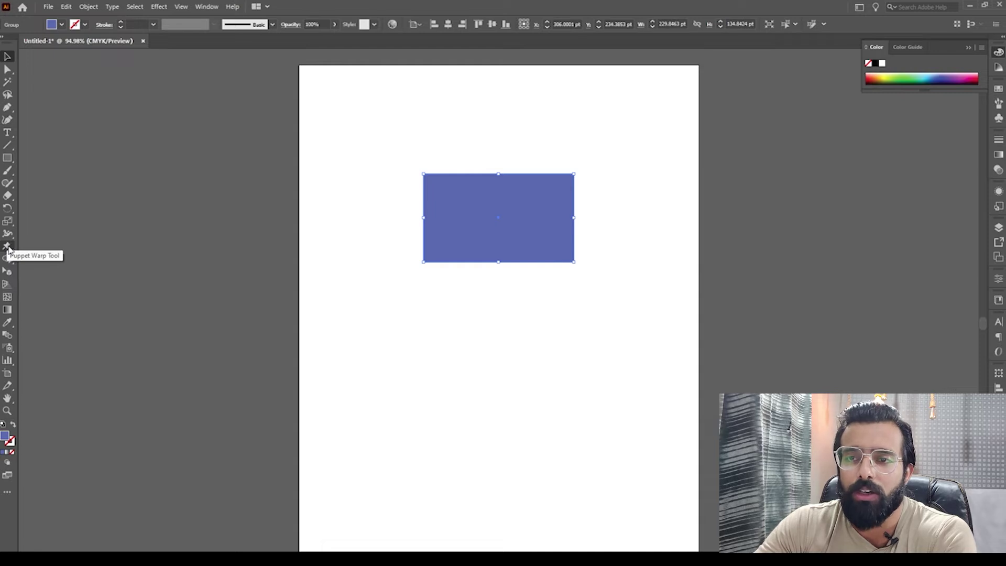
{"action": "left_click_drag", "start_coordinate": [514, 246], "coordinate": [477, 250]}
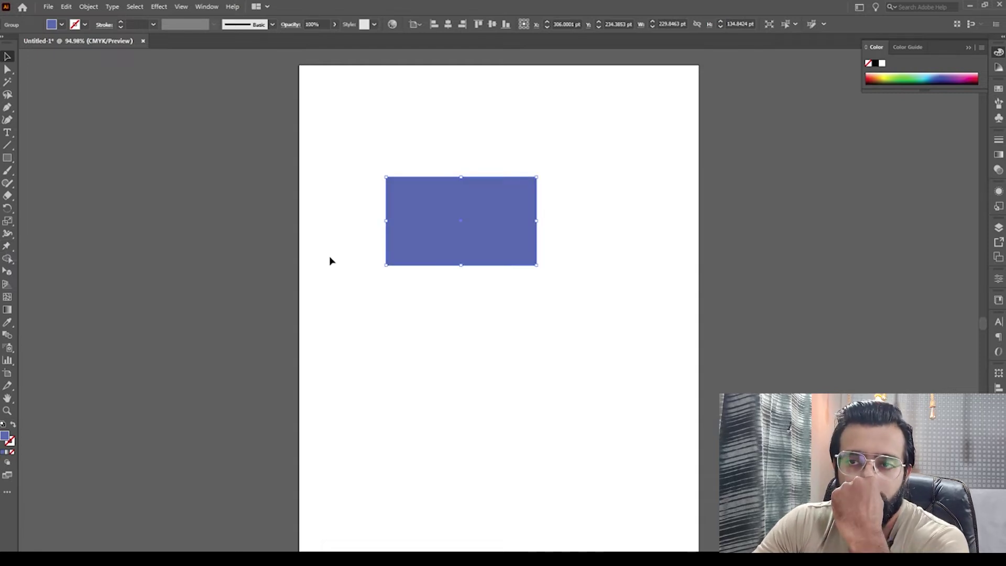
- Paste a copy of the blue rectangle overlapping its lower-right area, and fill the copy red
{"action": "left_click", "coordinate": [434, 270]}
{"action": "left_click", "coordinate": [425, 221]}
{"action": "left_click_drag", "start_coordinate": [439, 236], "coordinate": [535, 196]}
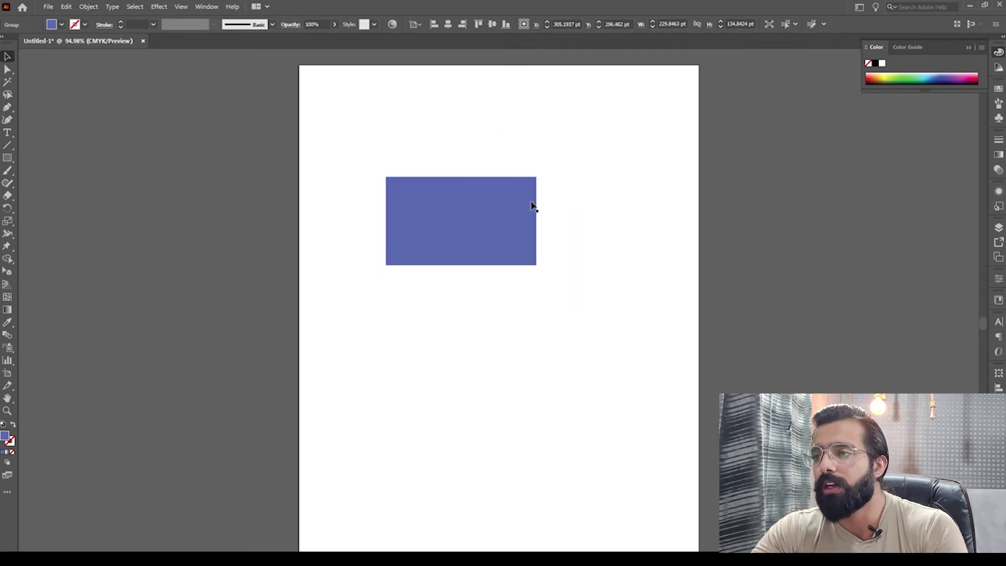
{"action": "key", "text": "ctrl+v"}
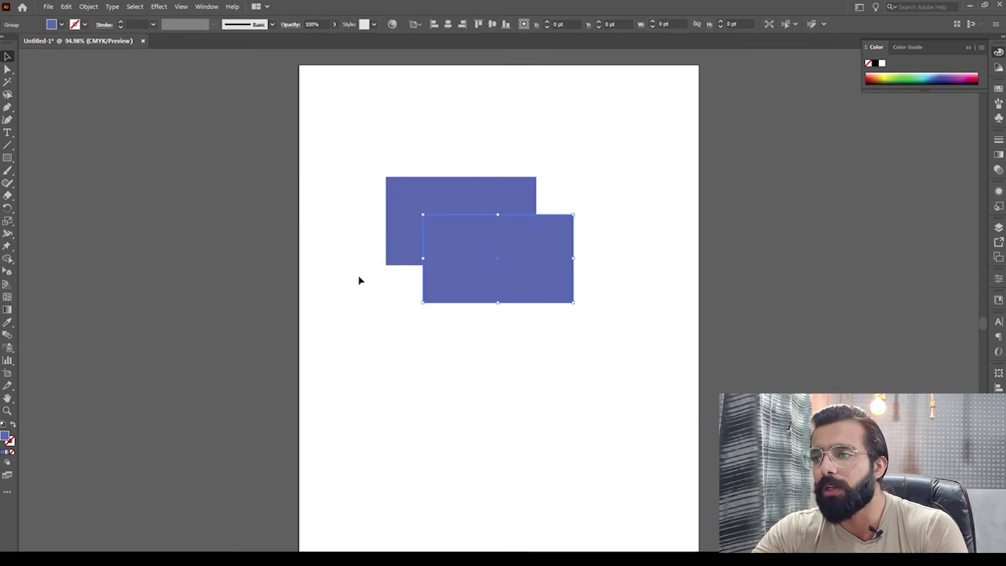
{"action": "left_click", "coordinate": [971, 77]}
- Draw a circle about 180 pt across overlapping the upper-right parts of both rectangles, and fill it yellow
{"action": "key", "text": "m"}
{"action": "left_click", "coordinate": [7, 157]}
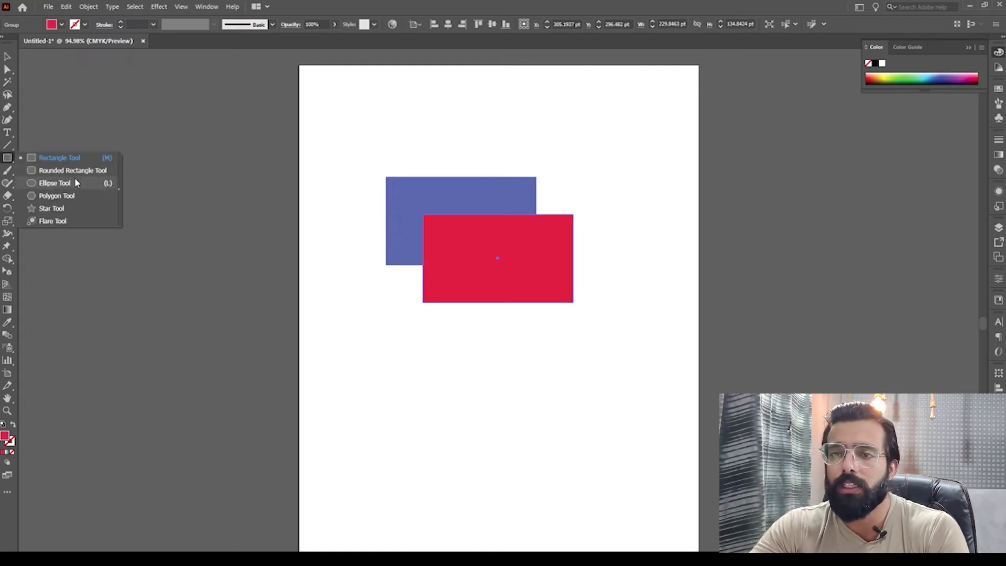
{"action": "left_click", "coordinate": [54, 182]}
{"action": "left_click_drag", "start_coordinate": [484, 136], "coordinate": [602, 227]}
{"action": "key", "text": "v"}
{"action": "left_click", "coordinate": [964, 79]}
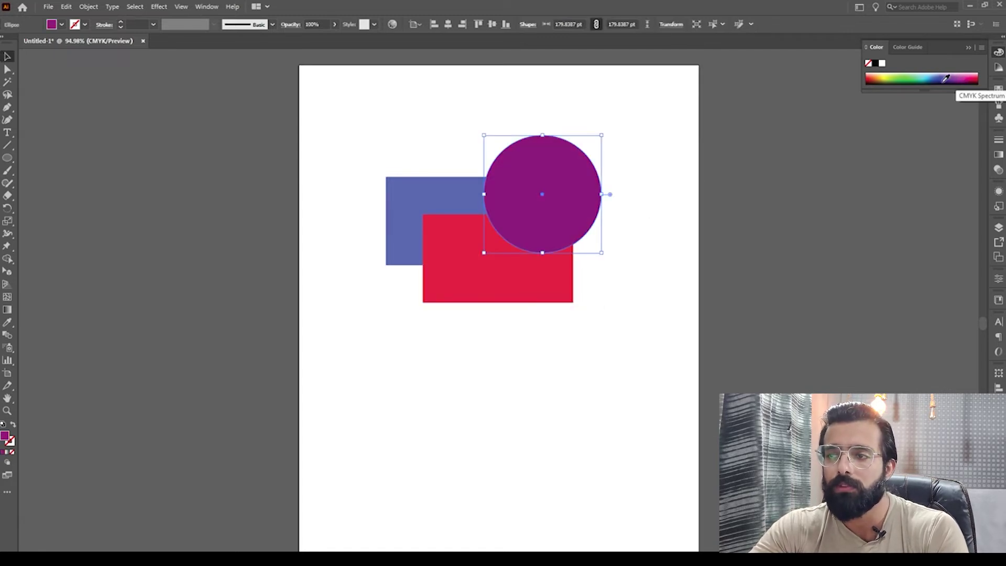
{"action": "left_click", "coordinate": [892, 76]}
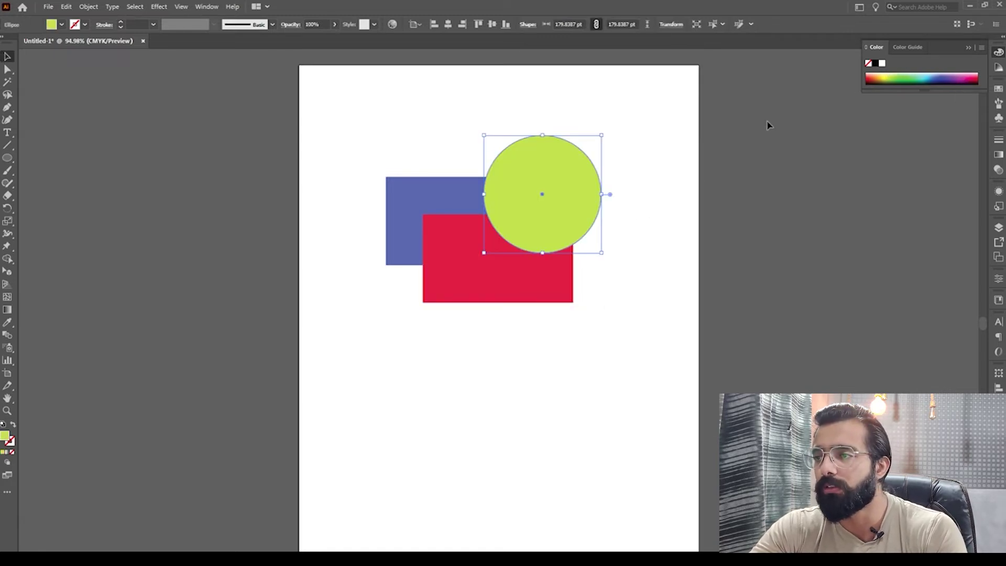
{"action": "left_click", "coordinate": [889, 75]}
- Give the circle and both rectangles a 1 pt black stroke and remove their fills
{"action": "left_click_drag", "start_coordinate": [640, 145], "coordinate": [384, 281]}
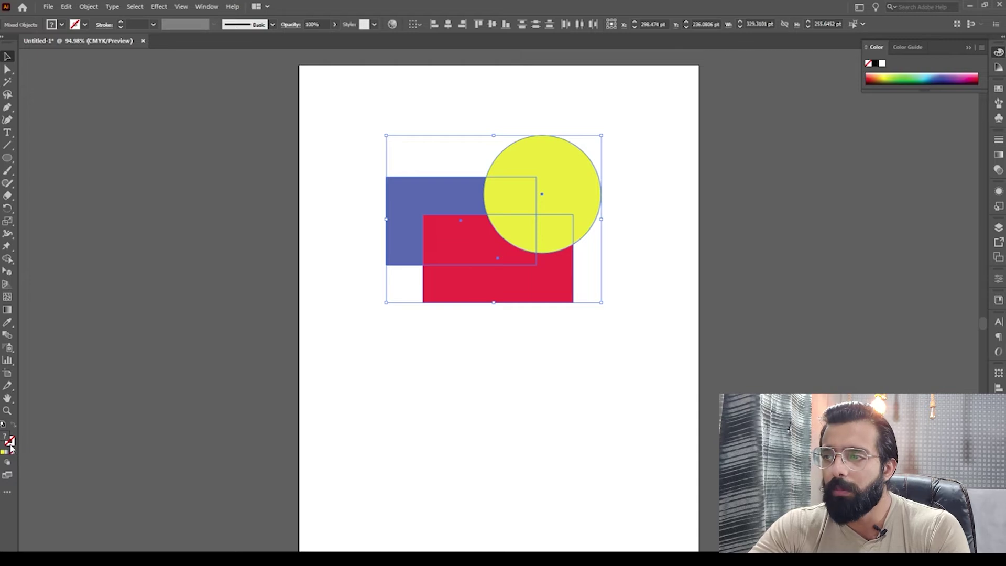
{"action": "left_click", "coordinate": [876, 66]}
{"action": "mouse_move", "coordinate": [649, 173]}
{"action": "left_mouse_down"}
{"action": "mouse_move", "coordinate": [645, 164]}
{"action": "mouse_move", "coordinate": [162, 342]}
{"action": "left_mouse_up"}
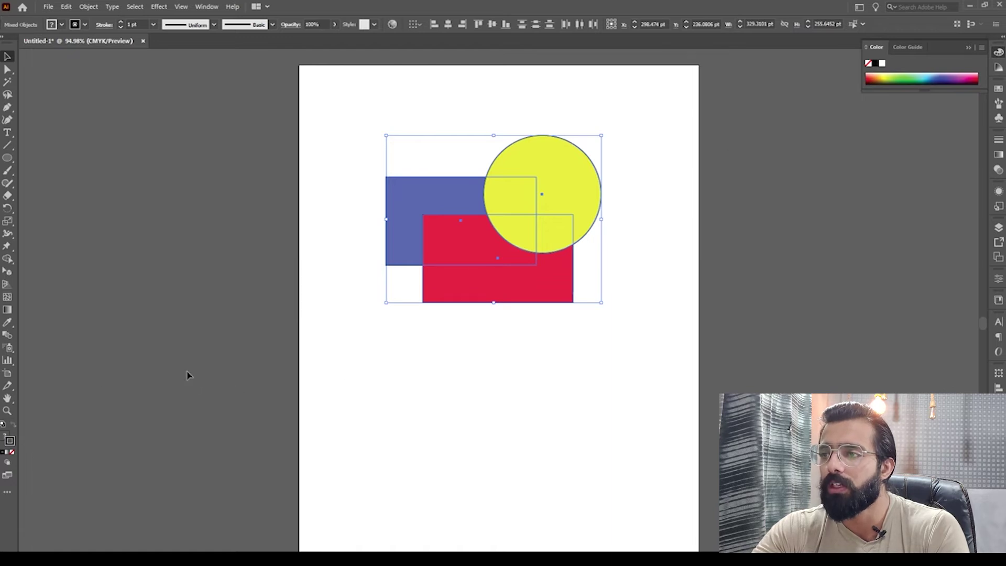
{"action": "left_click", "coordinate": [869, 62]}
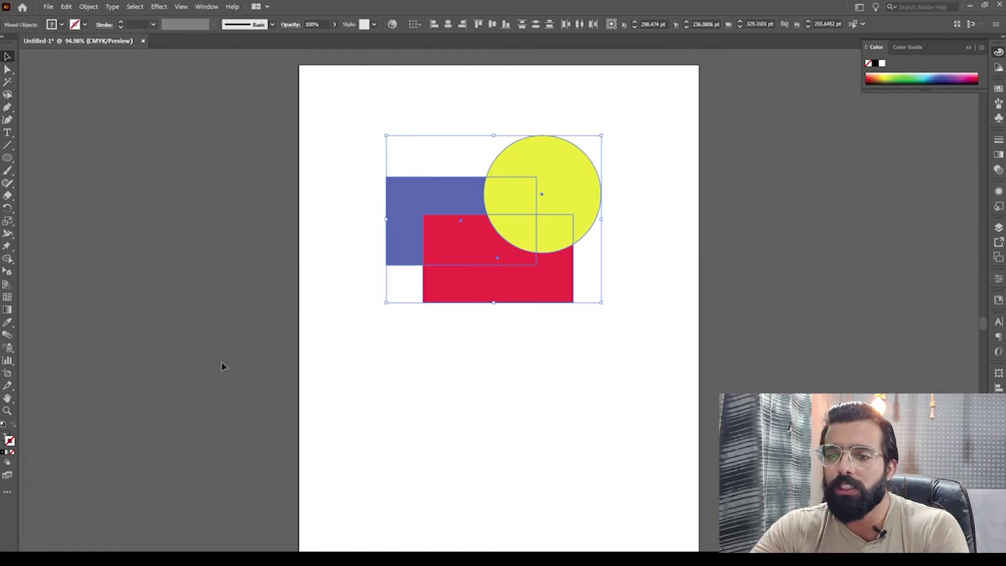
{"action": "key", "text": "ctrl+z"}
{"action": "left_click", "coordinate": [6, 435]}
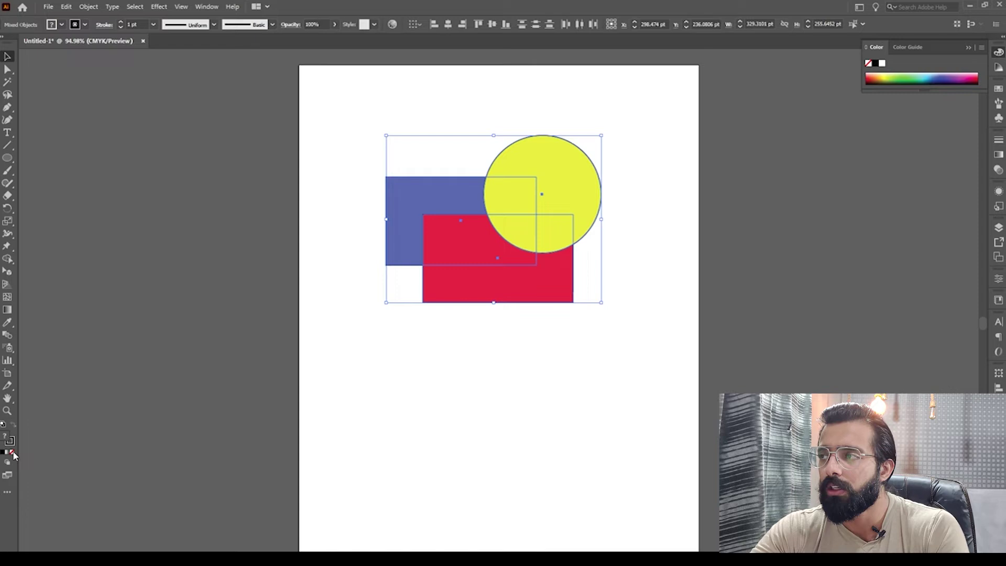
{"action": "left_click", "coordinate": [12, 451]}
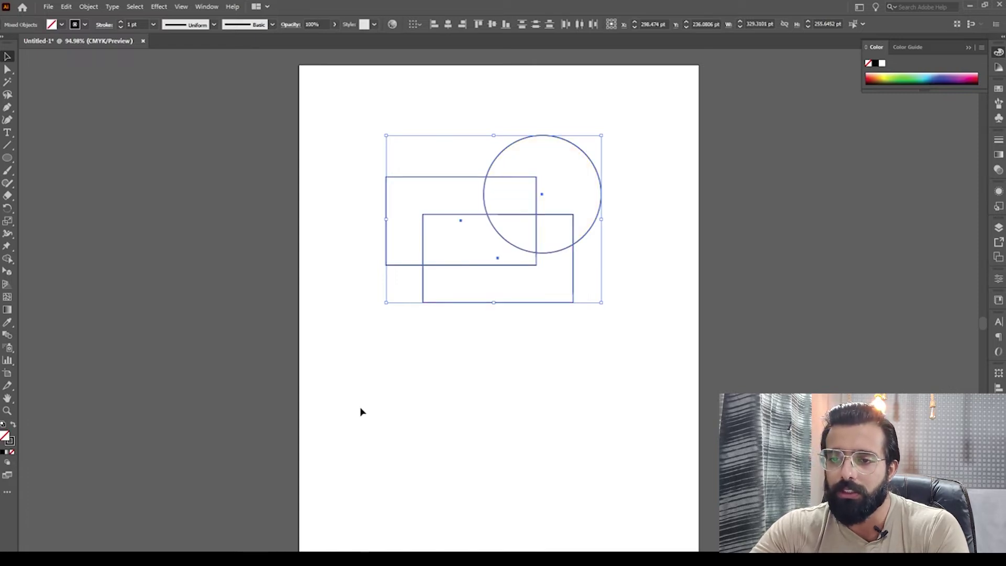
{"action": "left_click", "coordinate": [540, 420]}
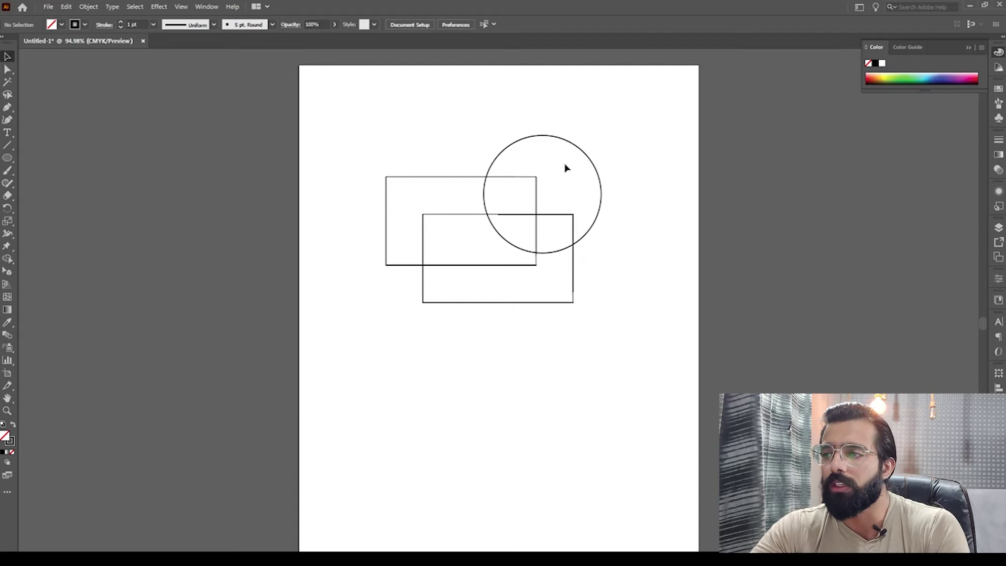
- Use Shape Builder on all three shapes to merge the upper rectangle's L-shaped area with its adjoining circle overlap
{"action": "left_click", "coordinate": [587, 157]}
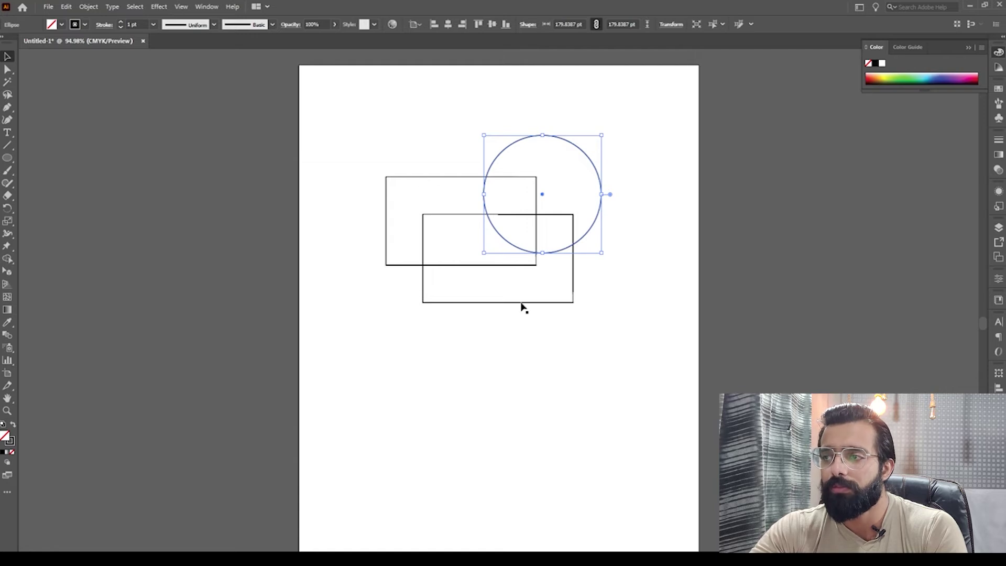
{"action": "left_click_drag", "start_coordinate": [375, 120], "coordinate": [618, 332]}
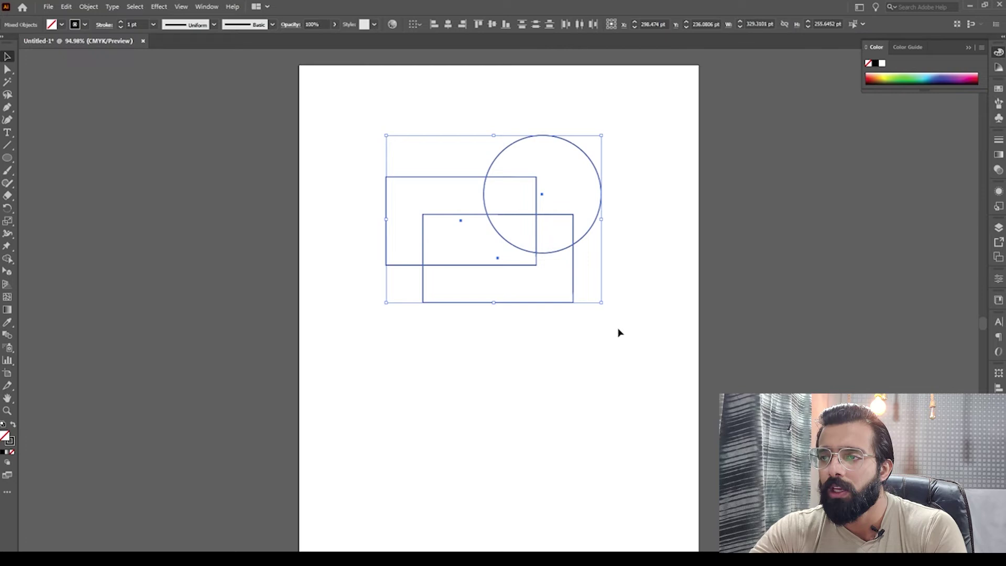
{"action": "left_click", "coordinate": [8, 260]}
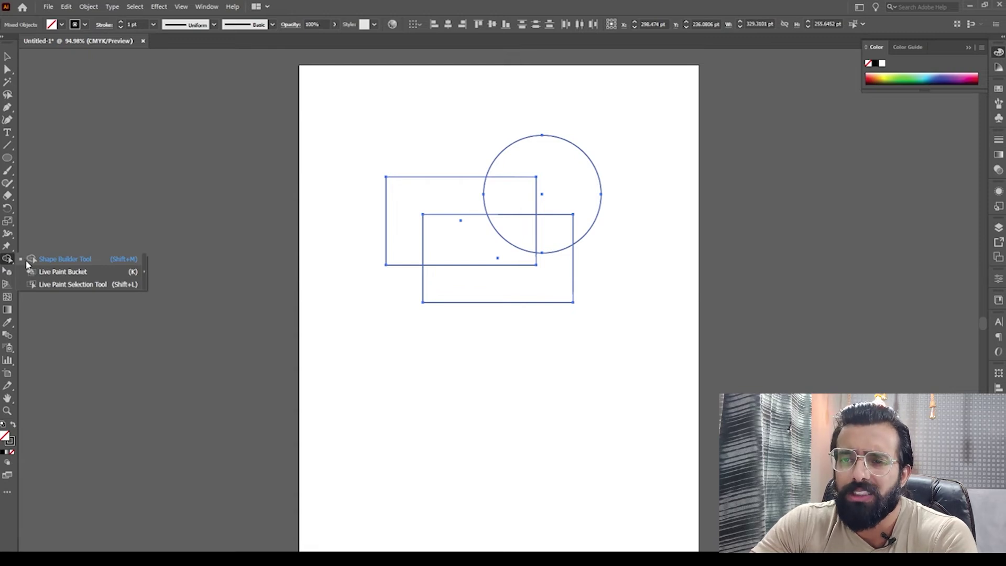
{"action": "left_click", "coordinate": [40, 263]}
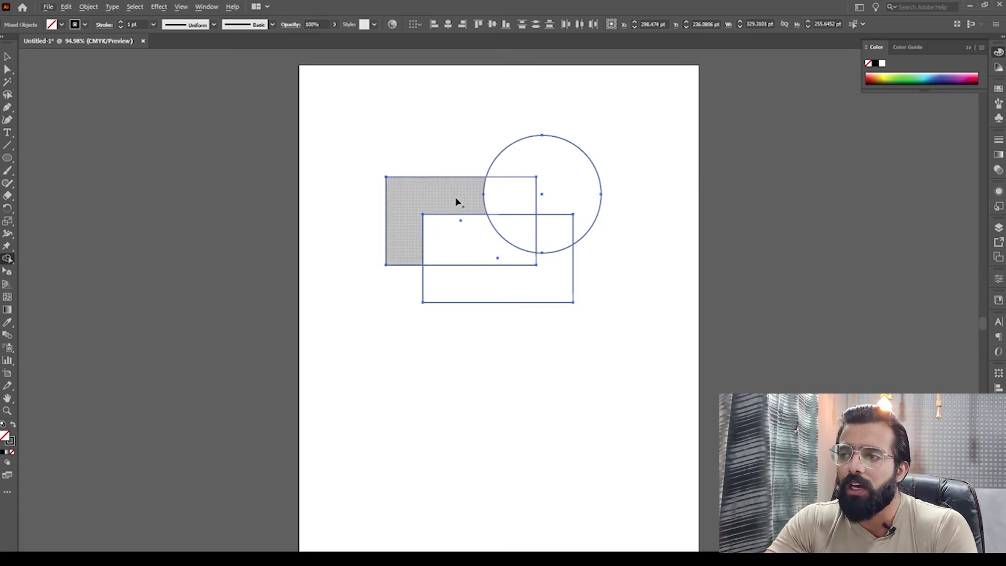
{"action": "left_click_drag", "start_coordinate": [457, 201], "coordinate": [517, 197]}
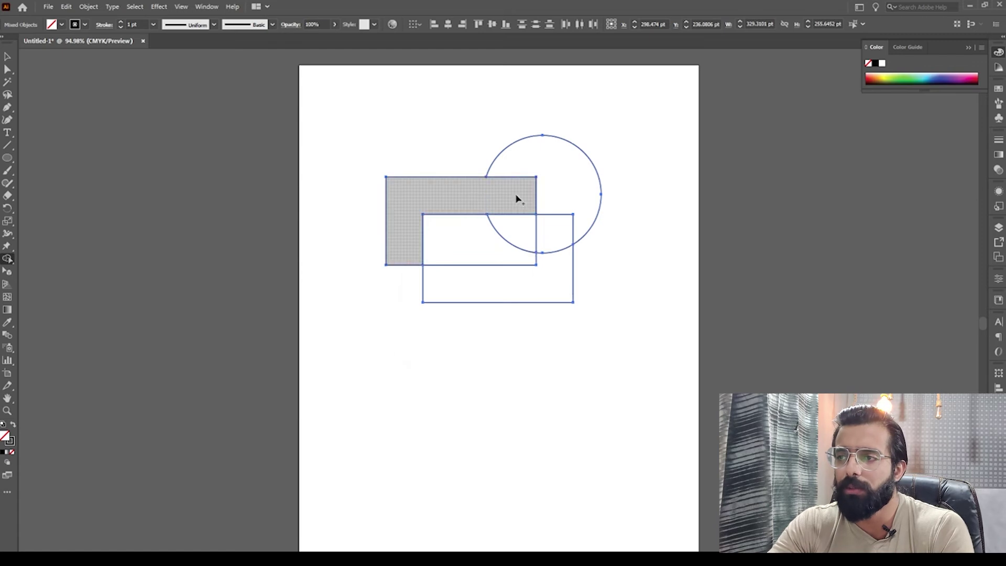
- Try moving the merged rectangle off to the left of the other shapes, and undo the move
{"action": "key", "text": "v"}
{"action": "left_click", "coordinate": [436, 169]}
{"action": "left_click_drag", "start_coordinate": [430, 182], "coordinate": [297, 150]}
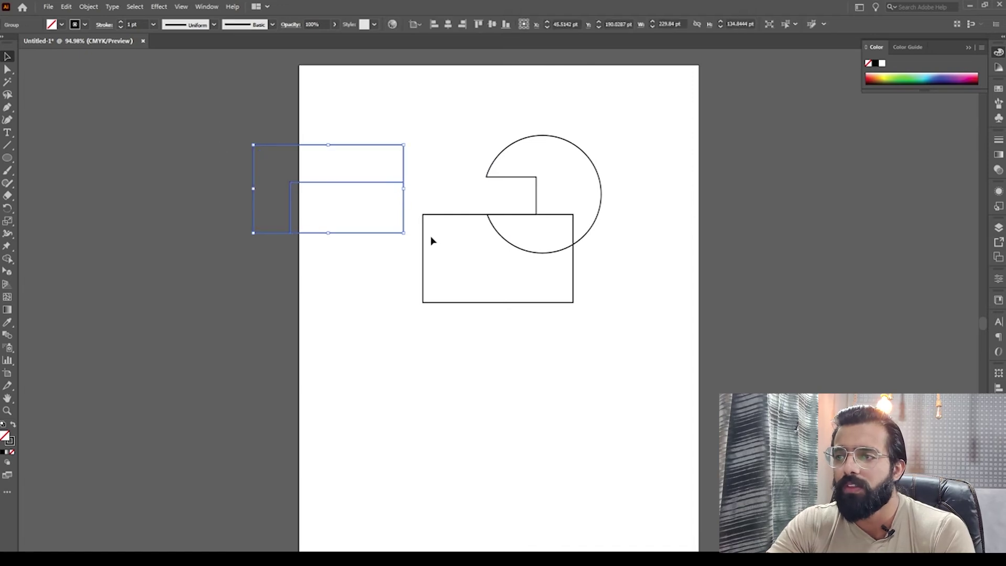
{"action": "key", "text": "ctrl+z"}
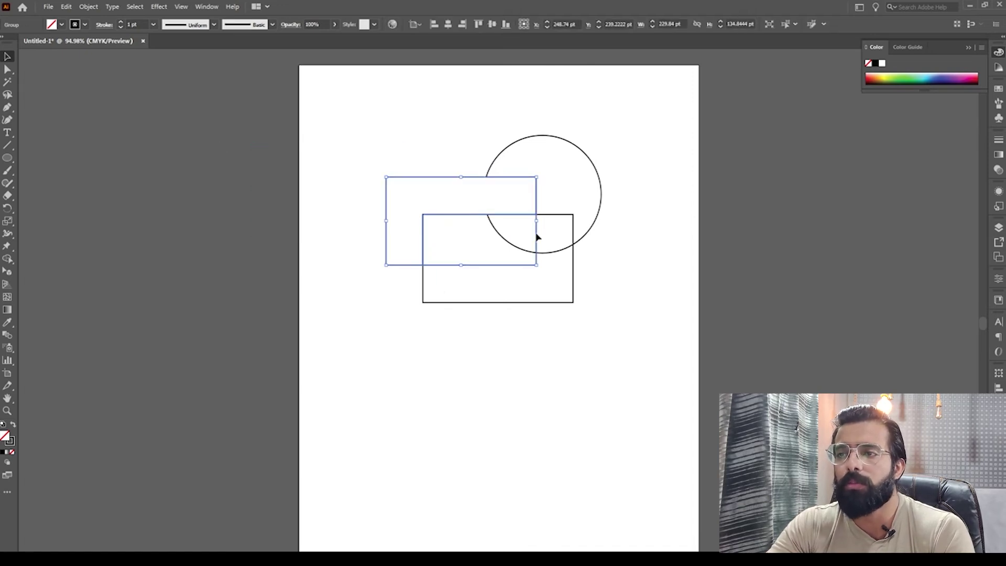
{"action": "left_click", "coordinate": [602, 249]}
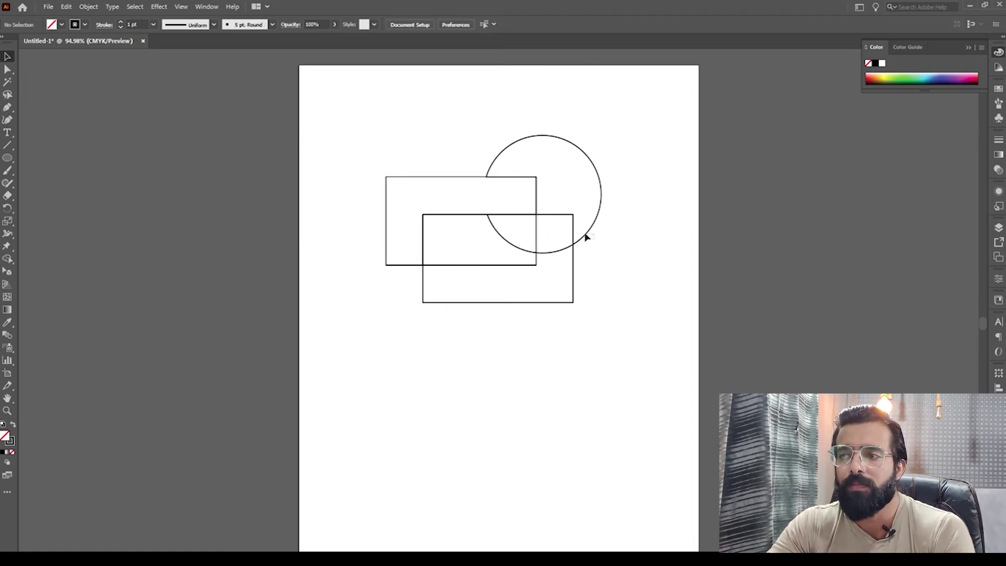
- Try merging the circle with the lower rectangle using Shape Builder, and undo the merges
{"action": "left_click_drag", "start_coordinate": [626, 127], "coordinate": [329, 308]}
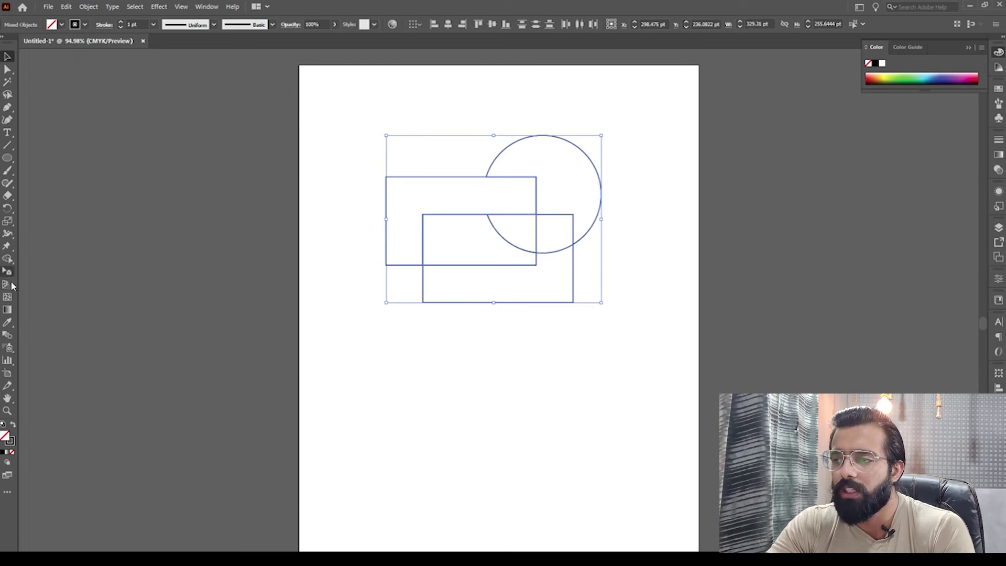
{"action": "left_click", "coordinate": [7, 259]}
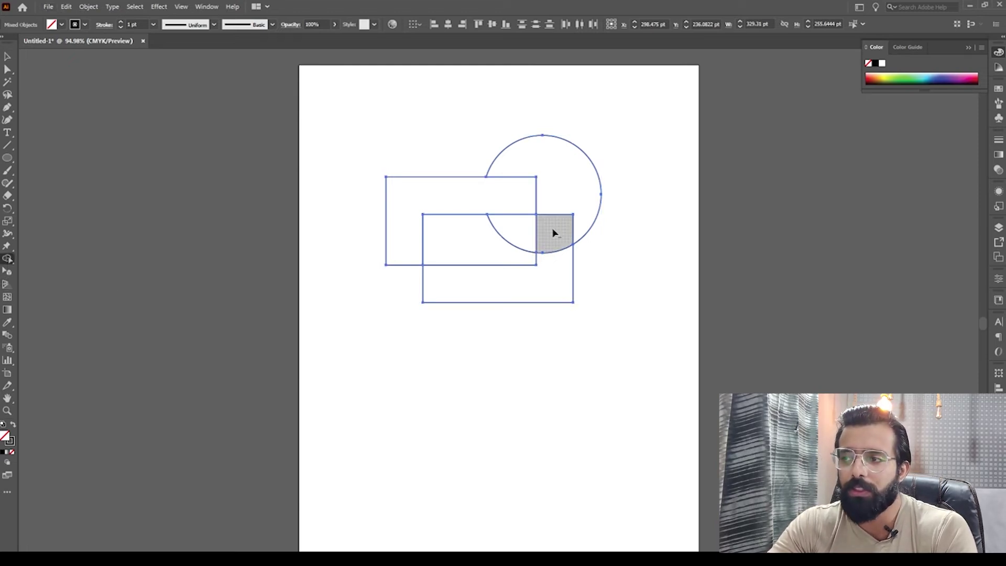
{"action": "mouse_move", "coordinate": [566, 196]}
{"action": "left_mouse_down"}
{"action": "mouse_move", "coordinate": [552, 265]}
{"action": "mouse_move", "coordinate": [537, 283]}
{"action": "left_mouse_up"}
{"action": "key", "text": "ctrl+z"}
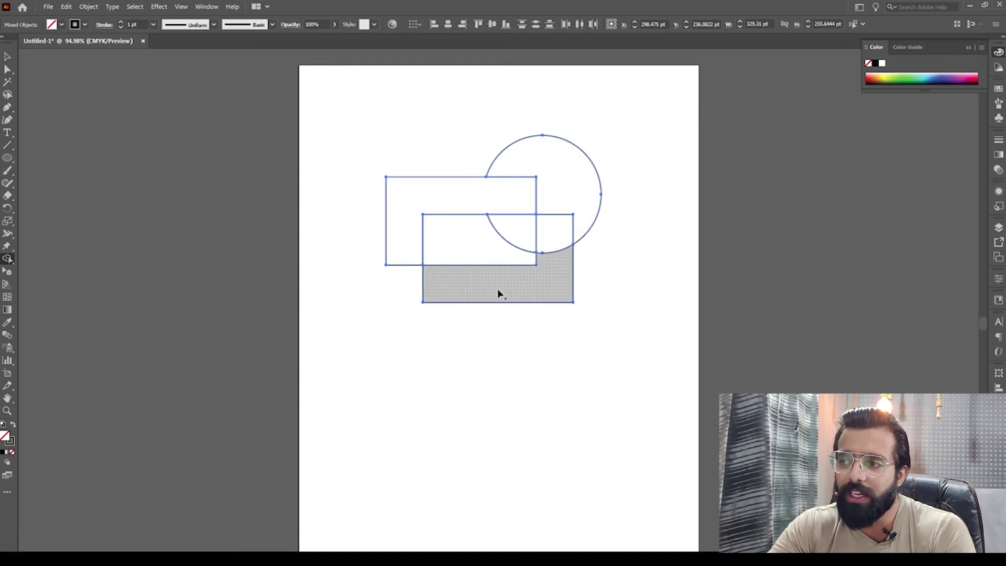
{"action": "mouse_move", "coordinate": [496, 291]}
{"action": "left_mouse_down"}
{"action": "mouse_move", "coordinate": [534, 285]}
{"action": "mouse_move", "coordinate": [550, 241]}
{"action": "mouse_move", "coordinate": [545, 202]}
{"action": "left_mouse_up"}
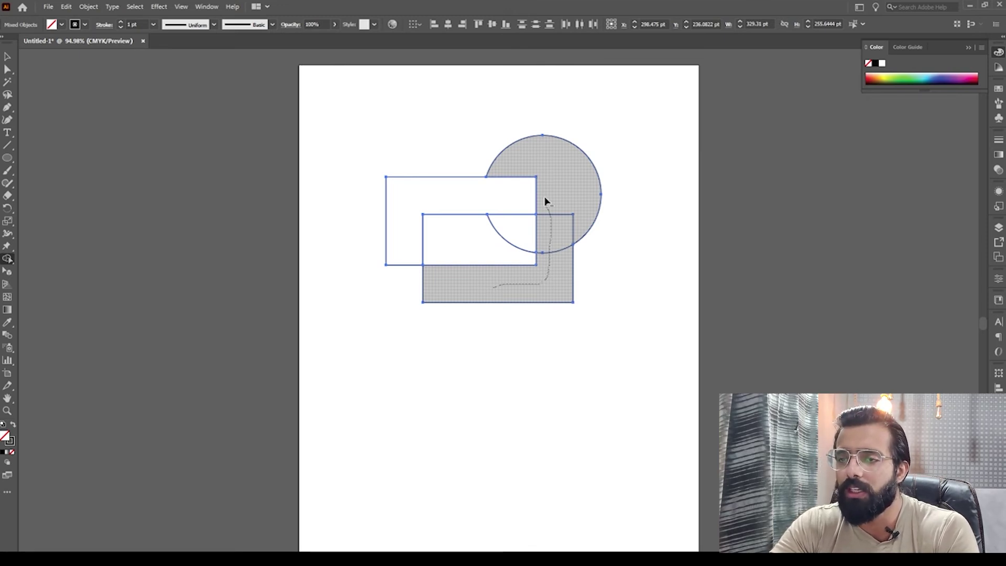
{"action": "left_click_drag", "start_coordinate": [545, 201], "coordinate": [545, 200]}
{"action": "key", "text": "ctrl+z"}
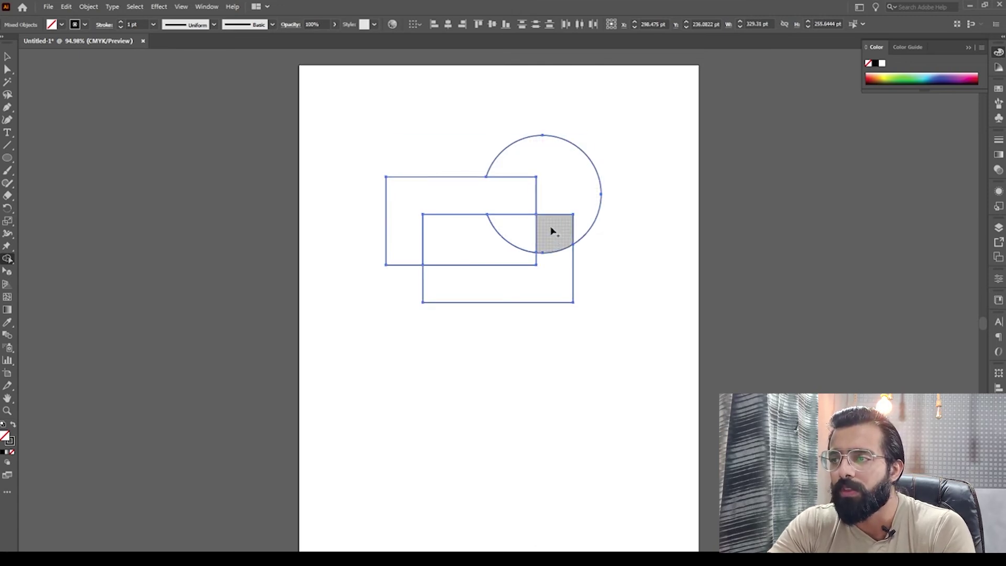
- Remove the curved wedge where the circle and both rectangles overlap with Shape Builder
{"action": "key", "text": "alt+v"}
{"action": "key", "text": "Escape"}
{"action": "key", "text": "v"}
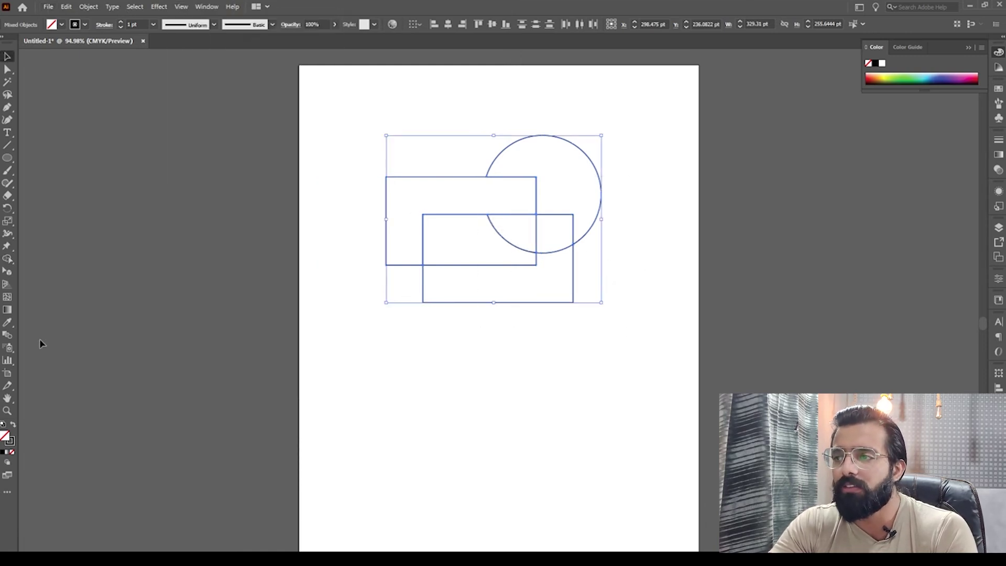
{"action": "left_click", "coordinate": [7, 258]}
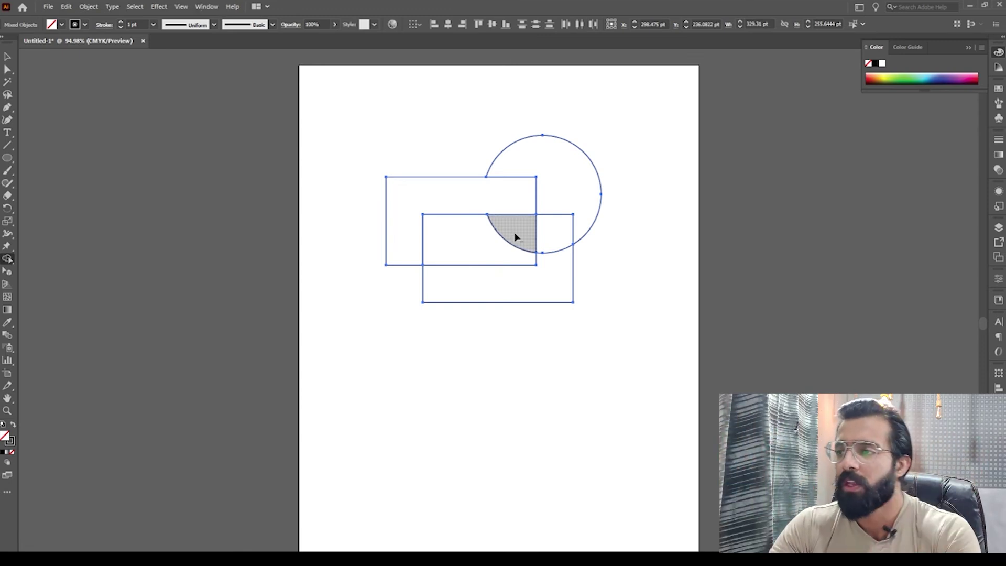
{"action": "key", "text": "v"}
- Try pulling the circle and both rectangles apart to inspect their cut-outs, and undo the moves
{"action": "left_click", "coordinate": [582, 209]}
{"action": "left_click", "coordinate": [599, 219]}
{"action": "left_click_drag", "start_coordinate": [599, 220], "coordinate": [680, 168]}
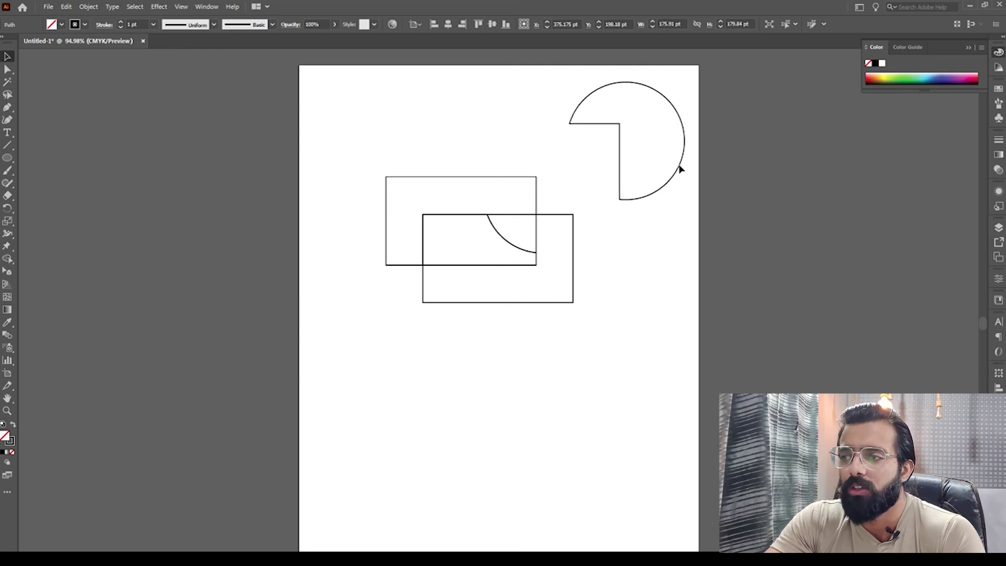
{"action": "key", "text": "ctrl+z"}
{"action": "left_click", "coordinate": [522, 245]}
{"action": "left_click_drag", "start_coordinate": [517, 249], "coordinate": [395, 389]}
{"action": "left_click_drag", "start_coordinate": [506, 246], "coordinate": [393, 251]}
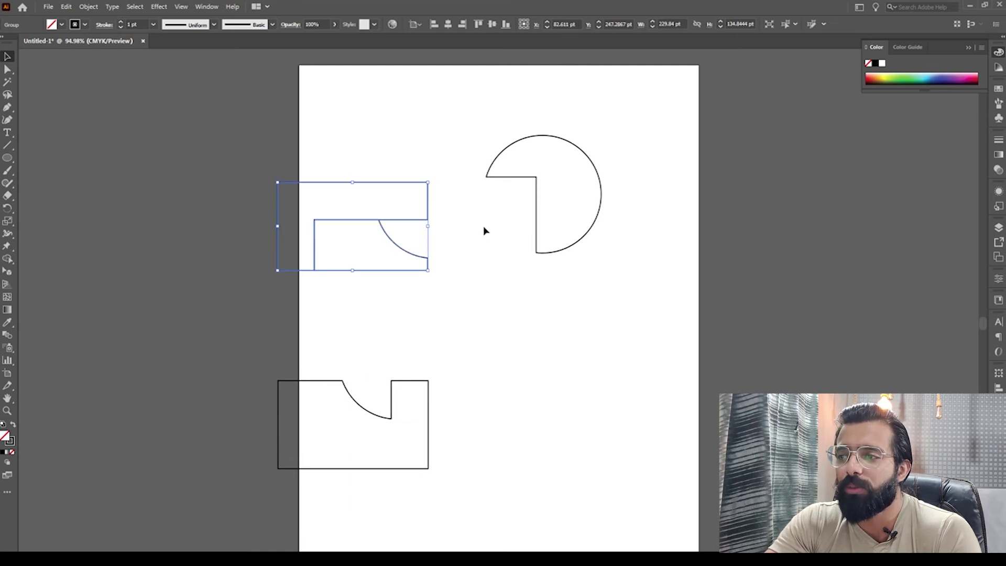
{"action": "key", "text": "ctrl+z"}
{"action": "key", "text": "ctrl+z"}
{"action": "key", "text": "ctrl+z"}
{"action": "key", "text": "ctrl+z"}
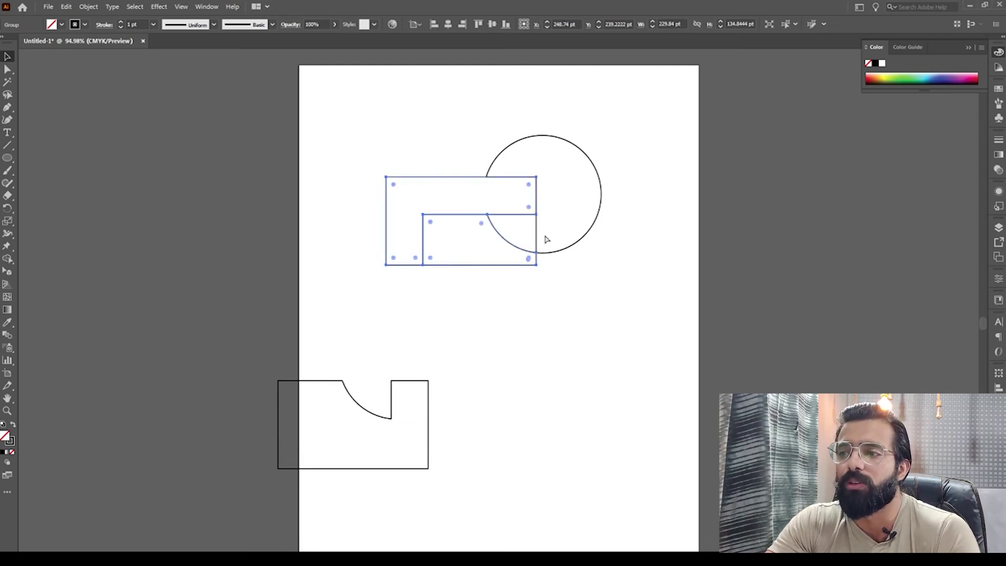
- Fill the circle and both rectangles with lime green
{"action": "left_click_drag", "start_coordinate": [645, 133], "coordinate": [329, 325]}
{"action": "left_click", "coordinate": [894, 74]}
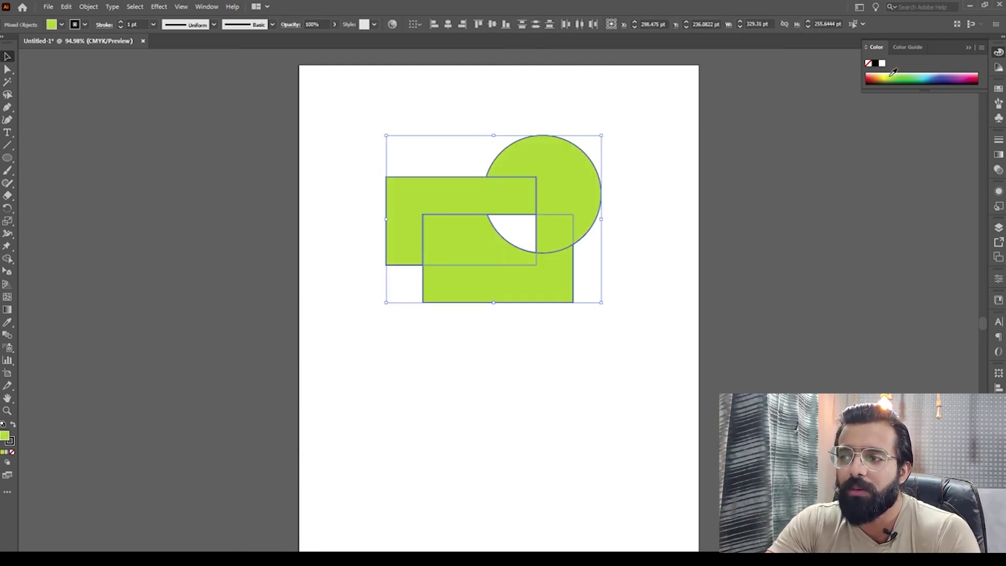
{"action": "left_click", "coordinate": [646, 191]}
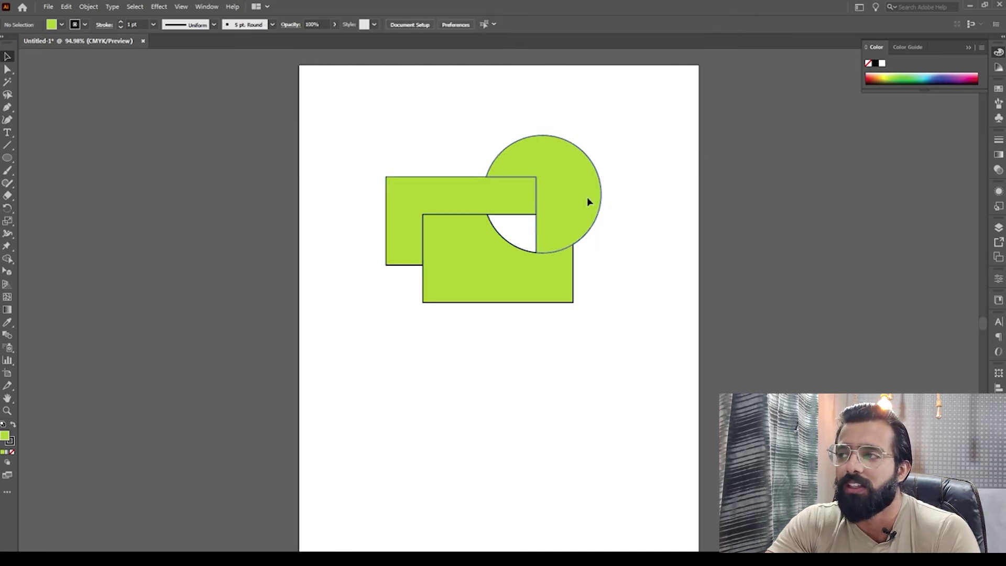
- Try shifting the green circle to the right, undo the move, and leave all shapes deselected
{"action": "left_click_drag", "start_coordinate": [589, 203], "coordinate": [640, 198]}
{"action": "key", "text": "ctrl+z"}
{"action": "left_click", "coordinate": [549, 278]}
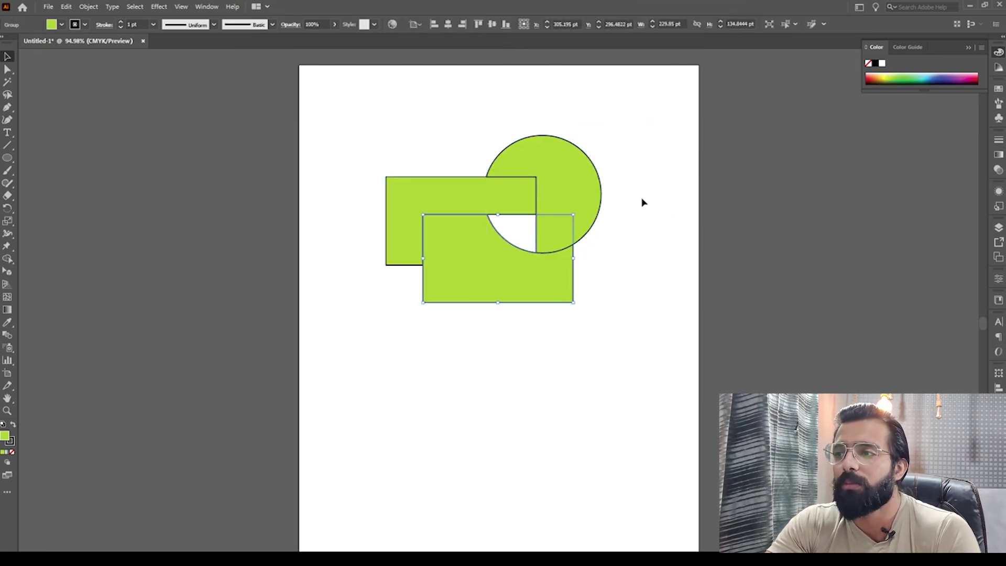
{"action": "left_click", "coordinate": [644, 202]}
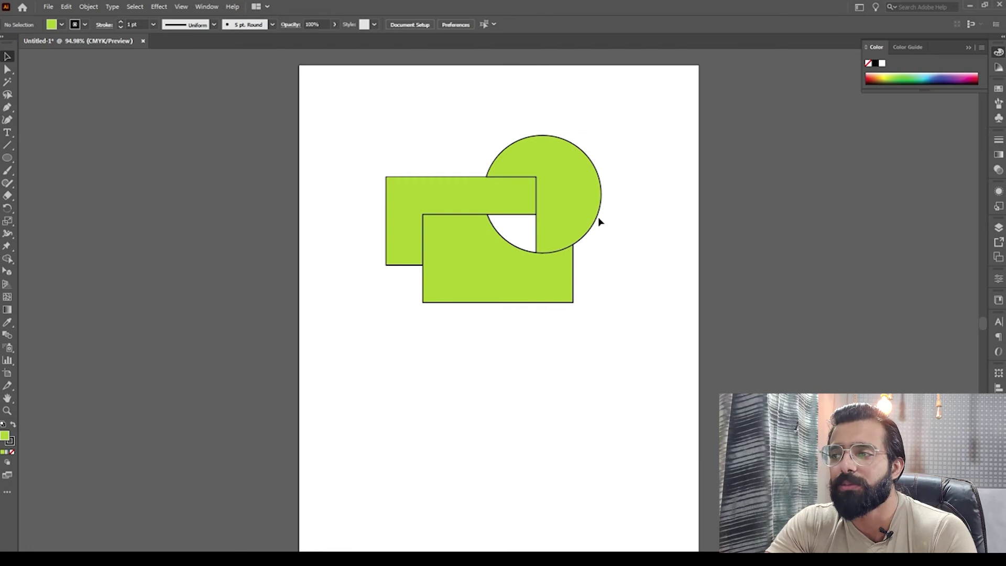
- Select all three green shapes and use Shape Builder to remove the areas where the circle and rectangles overlap and the remaining lower rectangle area
{"action": "left_click_drag", "start_coordinate": [630, 205], "coordinate": [361, 295]}
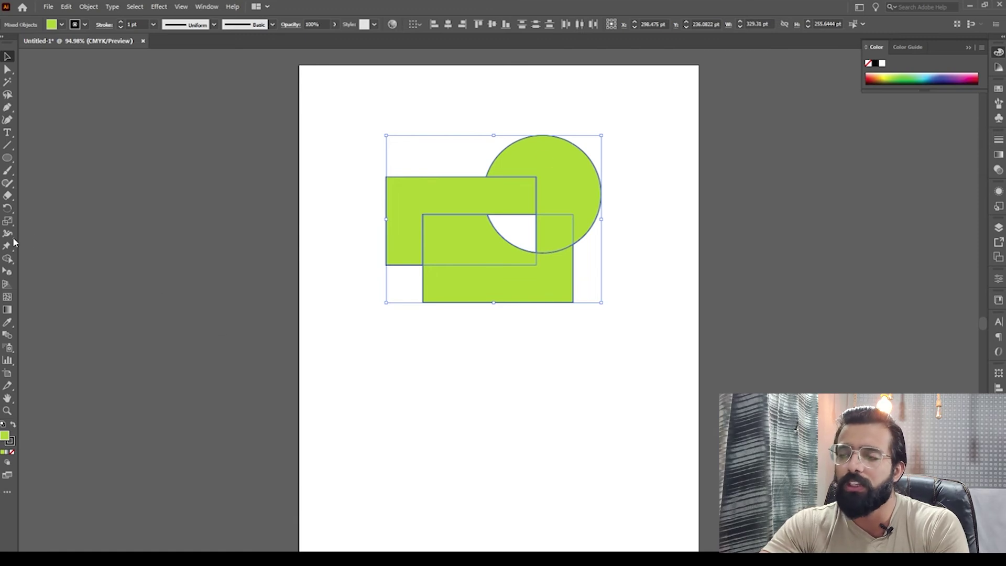
{"action": "left_click", "coordinate": [7, 259]}
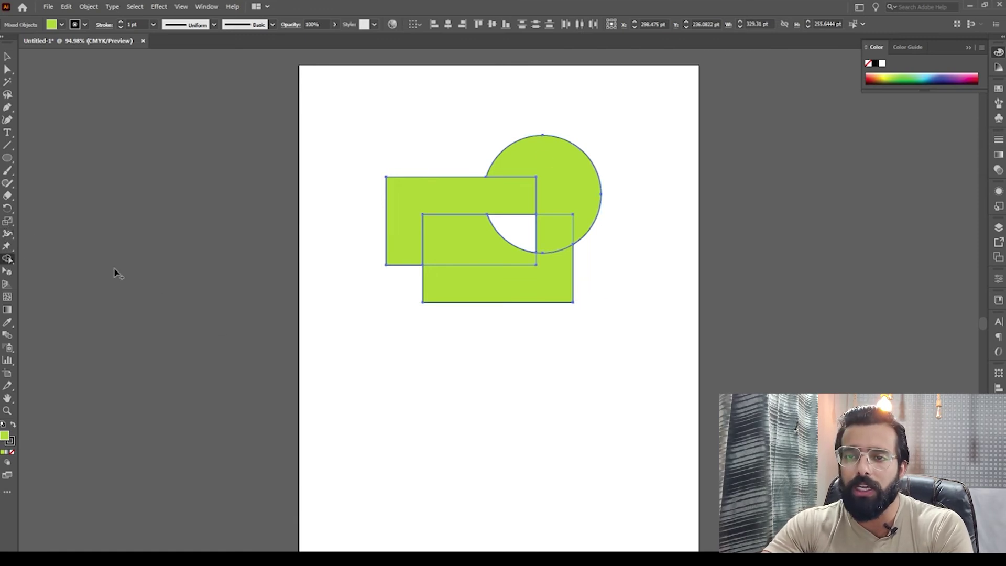
{"action": "left_click", "coordinate": [549, 236], "text": "alt"}
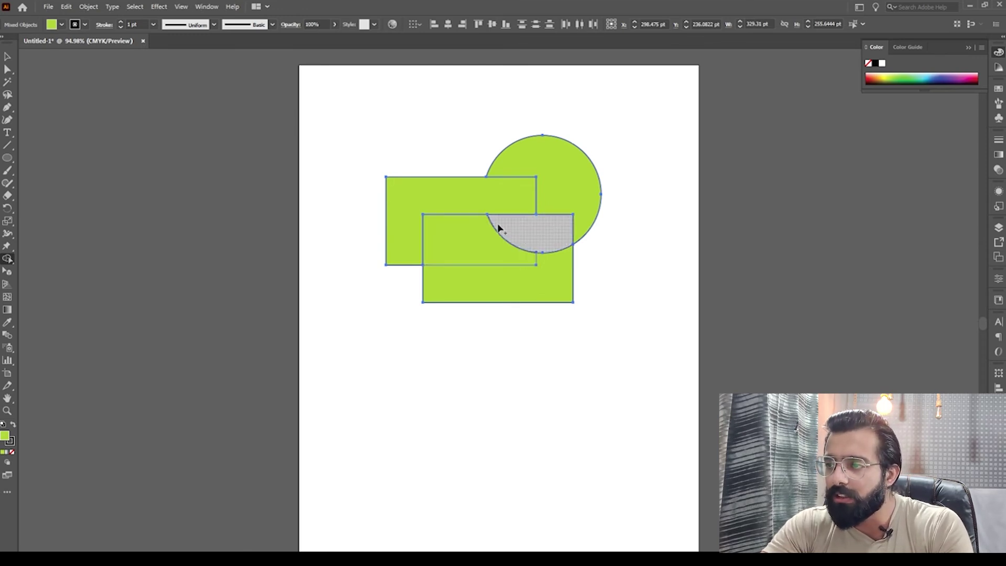
{"action": "left_click", "coordinate": [465, 251], "text": "alt"}
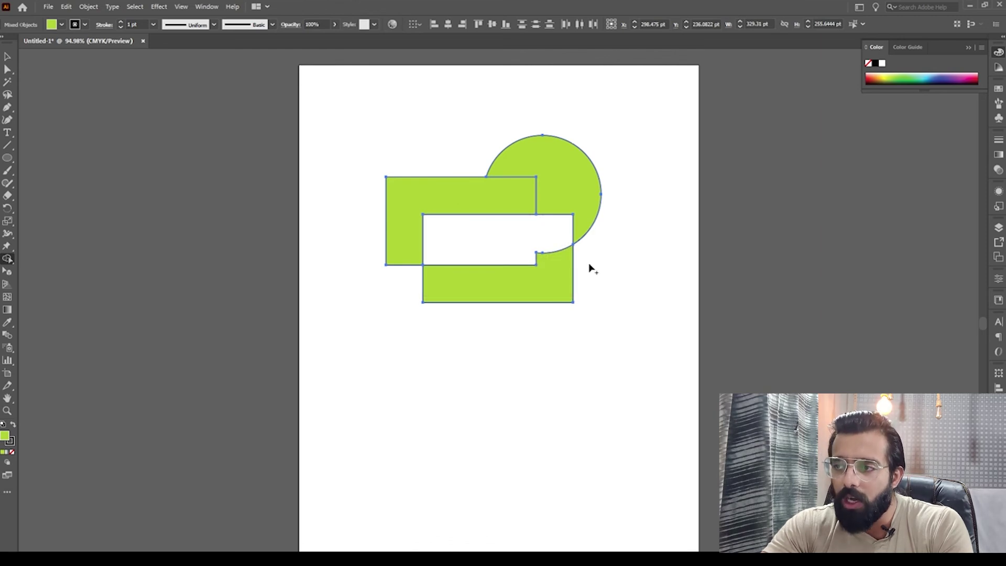
{"action": "left_click", "coordinate": [557, 274], "text": "alt"}
- Try pulling the cut circle and the remaining rectangle piece apart to inspect the cut-outs, and undo the moves
{"action": "key", "text": "v"}
{"action": "left_click", "coordinate": [575, 272]}
{"action": "left_click_drag", "start_coordinate": [553, 204], "coordinate": [637, 206]}
{"action": "key", "text": "ctrl+z"}
{"action": "left_click_drag", "start_coordinate": [493, 190], "coordinate": [404, 251]}
{"action": "key", "text": "ctrl+z"}
{"action": "left_click", "coordinate": [526, 248]}
{"action": "left_click_drag", "start_coordinate": [575, 171], "coordinate": [456, 229]}
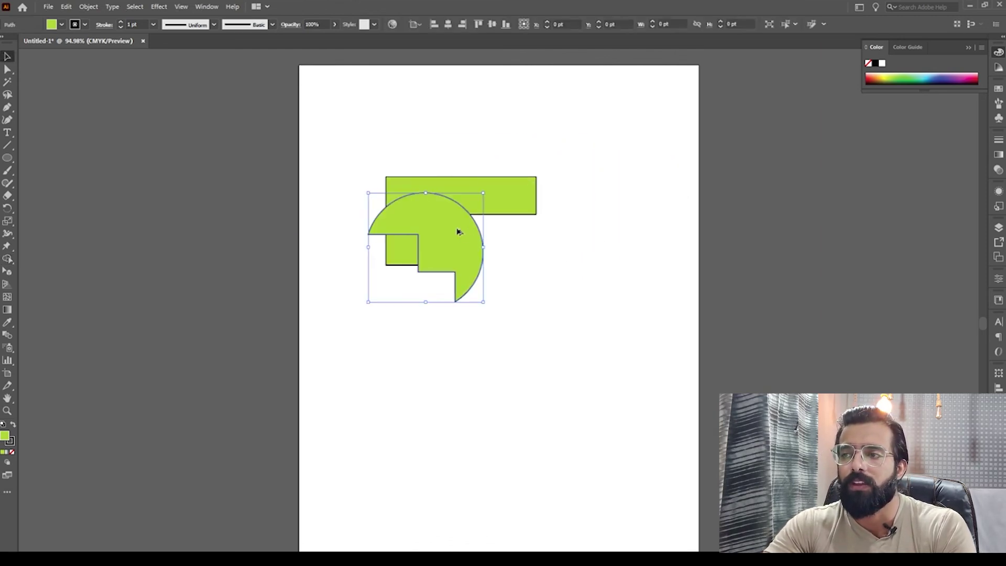
{"action": "key", "text": "ctrl+z"}
{"action": "key", "text": "ctrl+z"}
- Delete the remaining shapes and draw a green rectangle about 297 pt wide and 162 pt high on the artboard
{"action": "key", "text": "Delete"}
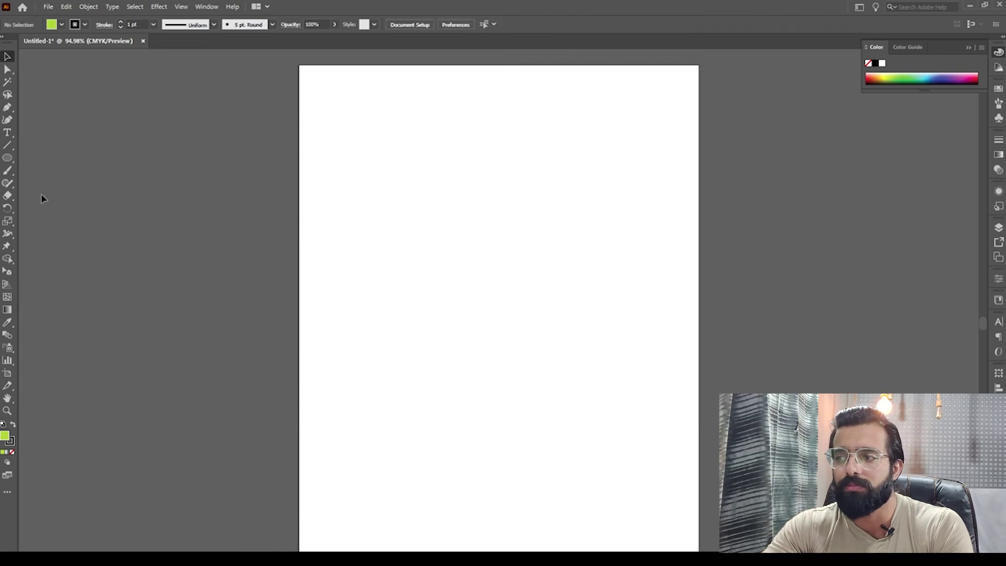
{"action": "left_click", "coordinate": [10, 157]}
{"action": "left_click_drag", "start_coordinate": [4, 161], "coordinate": [42, 157]}
{"action": "left_click_drag", "start_coordinate": [414, 209], "coordinate": [607, 315]}
{"action": "key", "text": "v"}
- Draw a circle about 148 pt in diameter across the rectangle's top edge and fill it with purple
{"action": "left_click_drag", "start_coordinate": [5, 157], "coordinate": [48, 185]}
{"action": "left_click_drag", "start_coordinate": [449, 153], "coordinate": [546, 249]}
{"action": "key", "text": "v"}
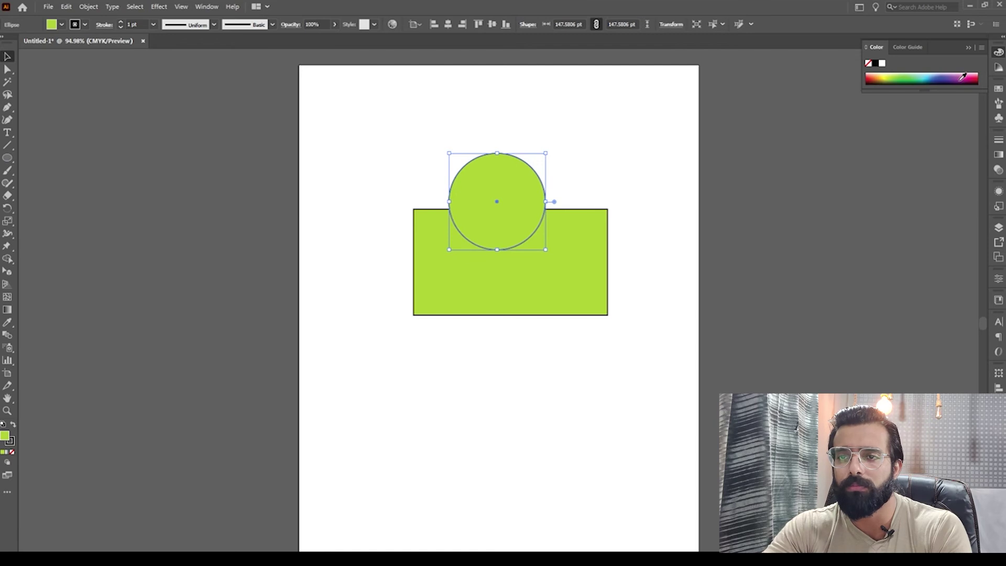
{"action": "left_click", "coordinate": [963, 77]}
- Align the purple circle and the green rectangle by their horizontal centers
{"action": "left_click", "coordinate": [568, 220], "text": "shift"}
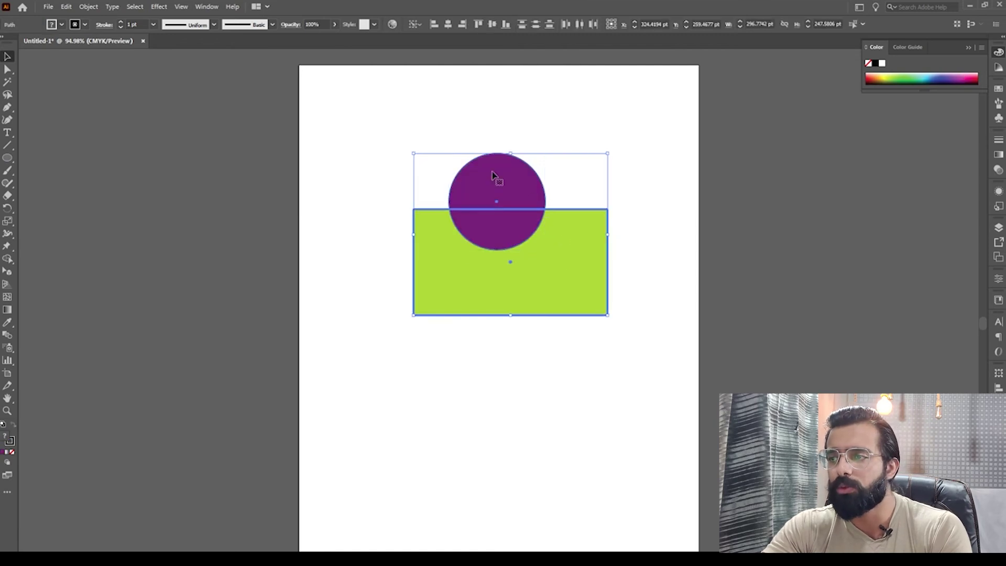
{"action": "left_click", "coordinate": [448, 24]}
{"action": "left_click", "coordinate": [590, 147]}
- Set the purple circle's stroke weight to 7 pt
{"action": "left_click", "coordinate": [545, 190]}
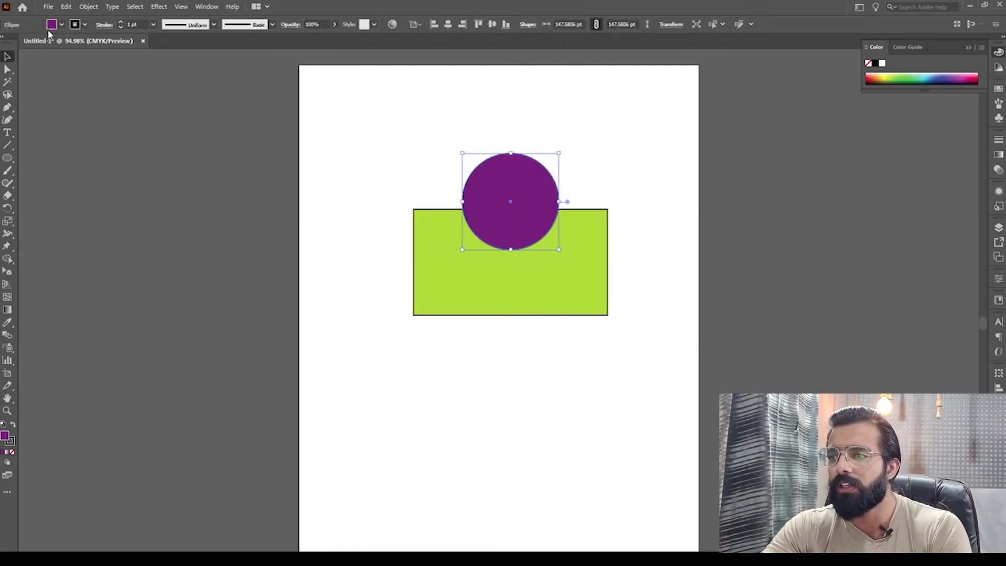
{"action": "left_click", "coordinate": [153, 25]}
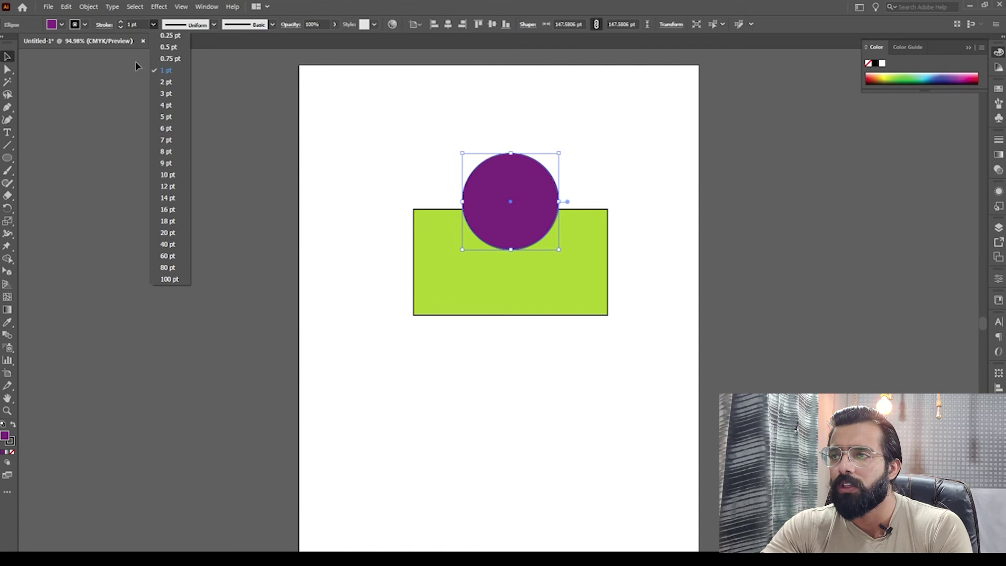
{"action": "left_click", "coordinate": [176, 140]}
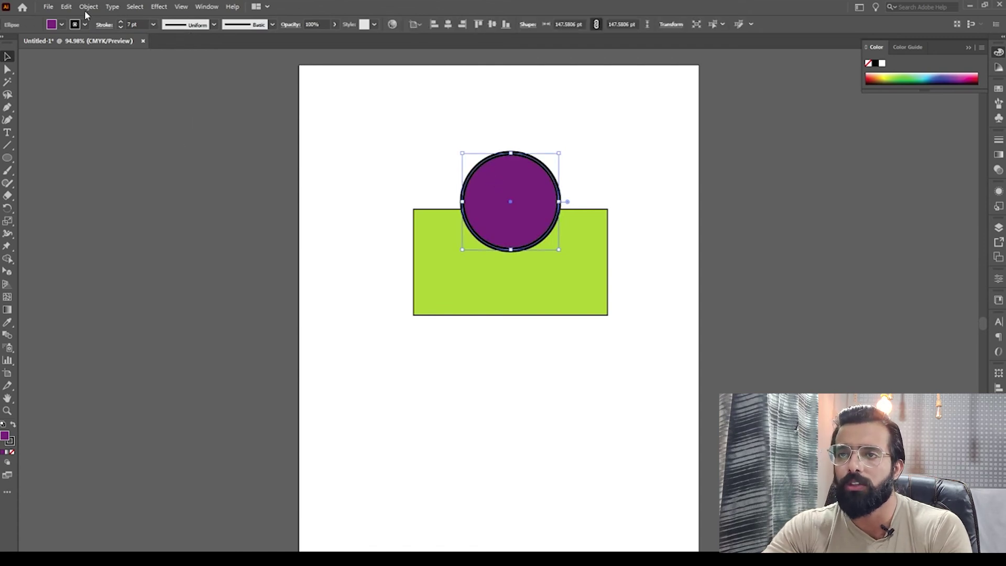
- Expand the purple circle so its fill and black outline become separate shapes
{"action": "left_click", "coordinate": [112, 7]}
{"action": "mouse_move", "coordinate": [89, 6]}
{"action": "left_click", "coordinate": [110, 133]}
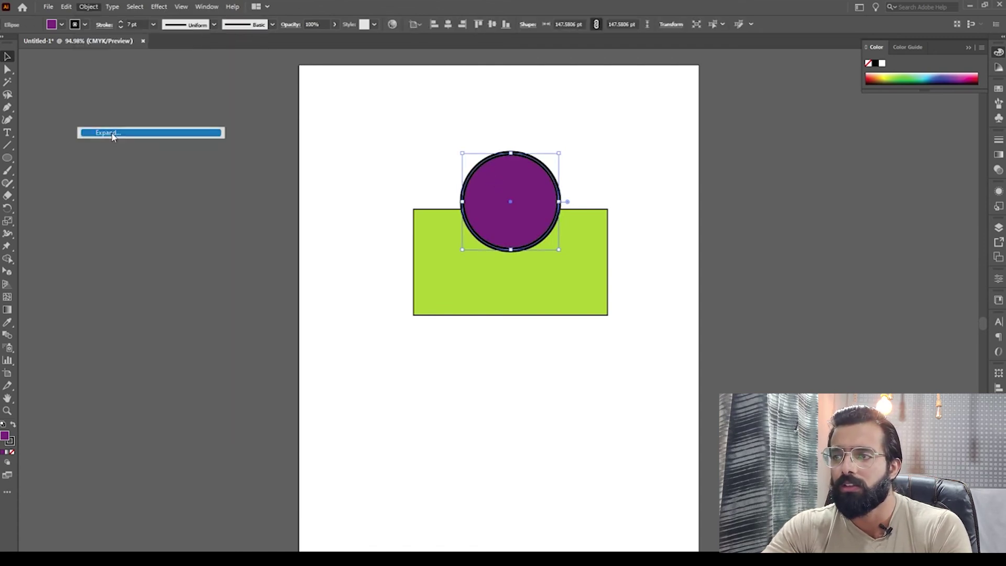
{"action": "left_click", "coordinate": [478, 367]}
{"action": "left_click", "coordinate": [564, 174]}
{"action": "left_click", "coordinate": [548, 190]}
{"action": "left_click", "coordinate": [548, 199]}
- Try shifting the purple disc out of the black ring, undo the move, and select the ring on its own
{"action": "left_click_drag", "start_coordinate": [517, 211], "coordinate": [533, 224]}
{"action": "key", "text": "ctrl+z"}
{"action": "key", "text": "z"}
{"action": "left_click_drag", "start_coordinate": [349, 115], "coordinate": [447, 206]}
{"action": "key", "text": "space"}
{"action": "left_click_drag", "start_coordinate": [589, 304], "coordinate": [496, 233]}
{"action": "key", "text": "v"}
{"action": "left_click", "coordinate": [680, 203]}
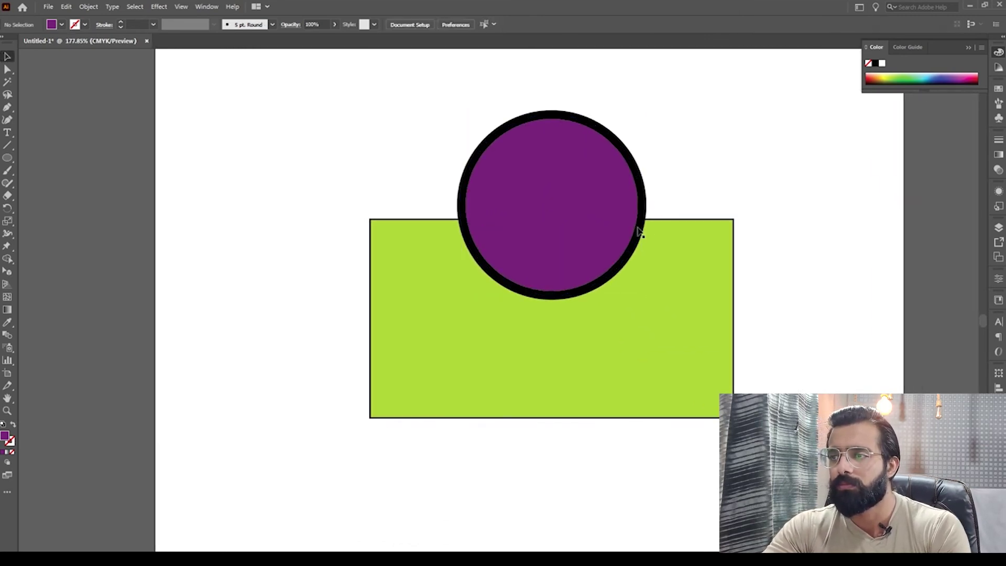
{"action": "left_click", "coordinate": [640, 230]}
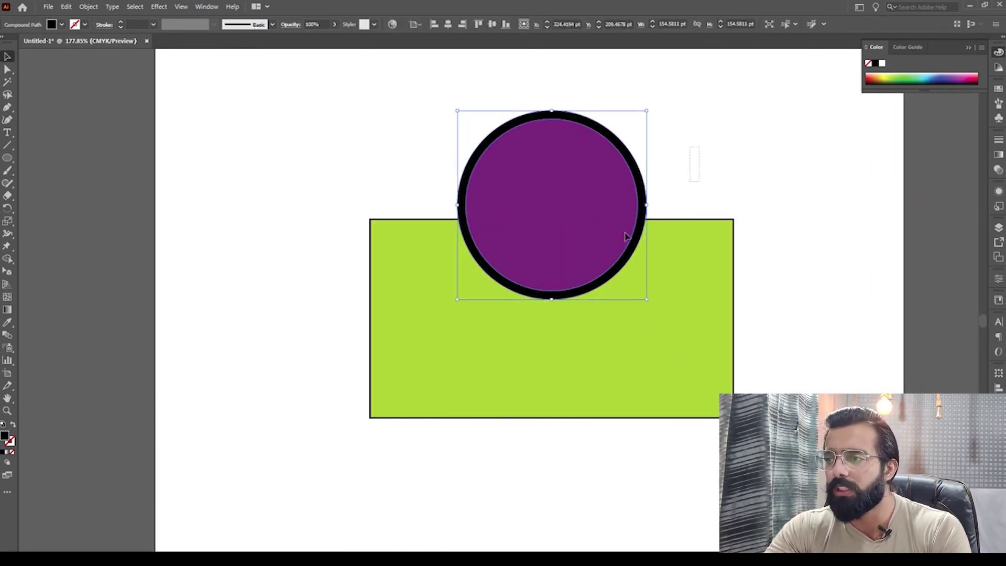
- Select all artwork and use Shape Builder to remove the ring's inner band over the rectangle and the ring's upper part
{"action": "key", "text": "ctrl+a"}
{"action": "left_click", "coordinate": [7, 258]}
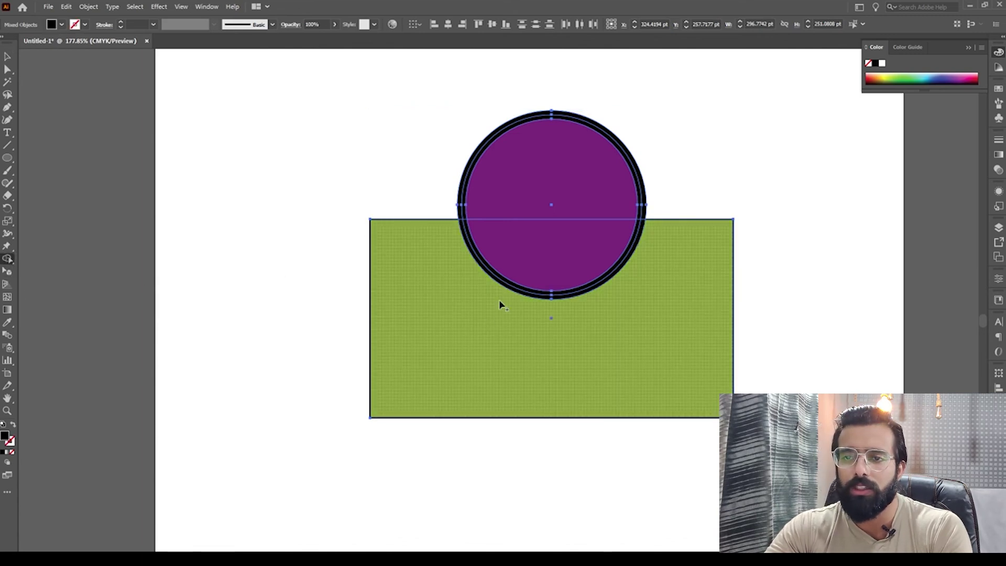
{"action": "left_click", "coordinate": [514, 290], "text": "alt"}
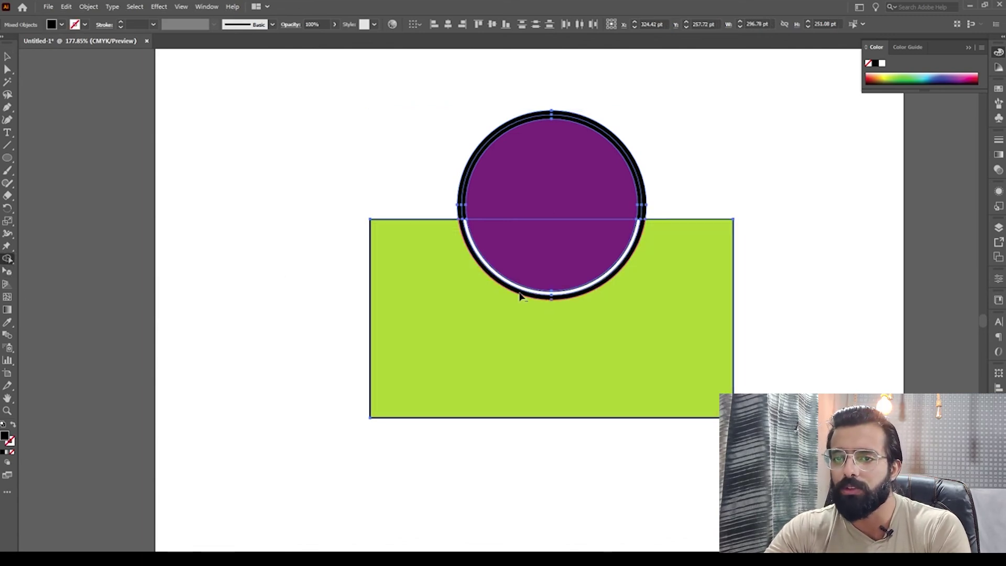
{"action": "left_click", "coordinate": [497, 134]}
- Try moving the black compound shape and recoloring it white with the Eyedropper, and undo both changes
{"action": "key", "text": "v"}
{"action": "left_click", "coordinate": [653, 150]}
{"action": "left_click", "coordinate": [603, 188]}
{"action": "left_click_drag", "start_coordinate": [602, 188], "coordinate": [563, 209]}
{"action": "key", "text": "ctrl+z"}
{"action": "key", "text": "i"}
{"action": "left_click", "coordinate": [775, 183]}
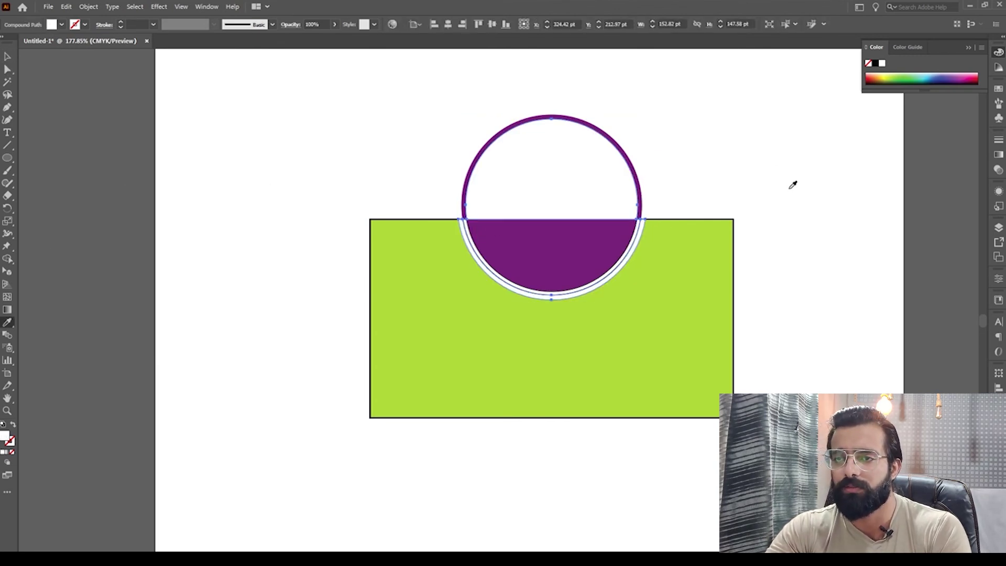
{"action": "key", "text": "ctrl+z"}
- Try moving the black compound shape down over the rectangle, including after a Direct Selection attempt, and undo each move
{"action": "key", "text": "v"}
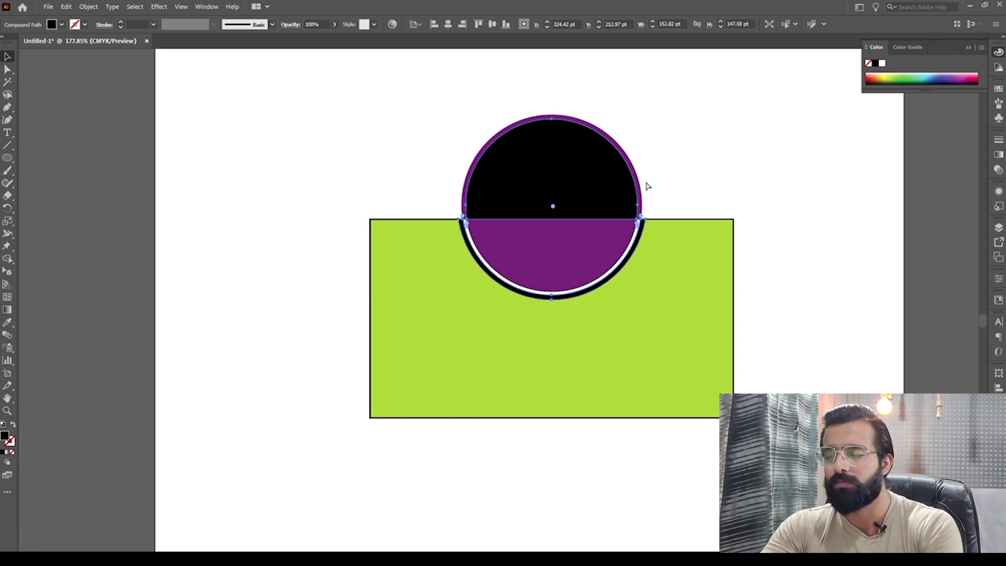
{"action": "left_click", "coordinate": [652, 173]}
{"action": "left_click_drag", "start_coordinate": [587, 179], "coordinate": [599, 222]}
{"action": "key", "text": "ctrl+z"}
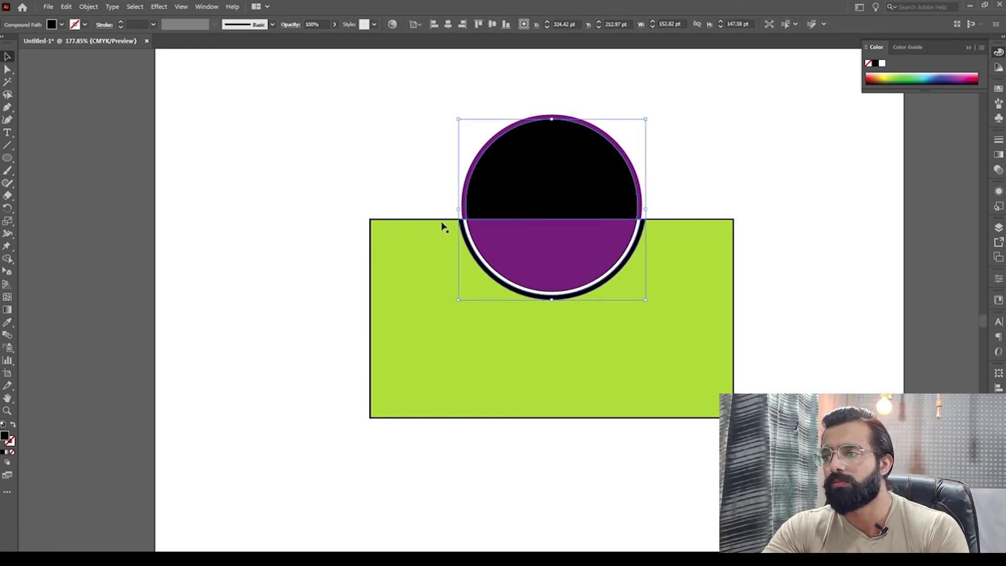
{"action": "left_click", "coordinate": [706, 181]}
{"action": "key", "text": "a"}
{"action": "left_click", "coordinate": [571, 177]}
{"action": "key", "text": "v"}
{"action": "left_click_drag", "start_coordinate": [544, 187], "coordinate": [575, 214]}
{"action": "key", "text": "ctrl+z"}
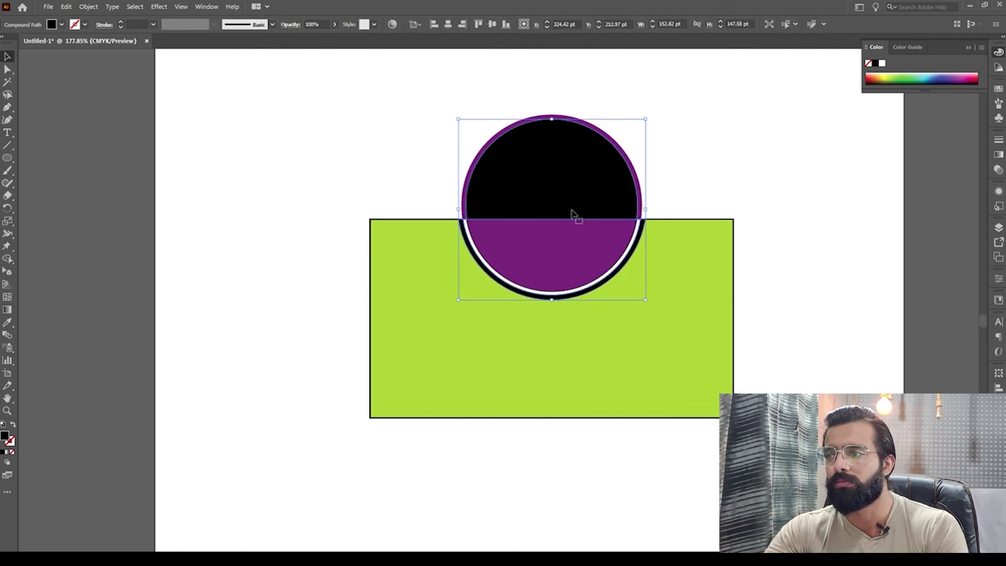
- Recolor the black compound shape white by sampling the blank artboard with the Eyedropper, and deselect it
{"action": "key", "text": "i"}
{"action": "left_click", "coordinate": [688, 165]}
{"action": "key", "text": "v"}
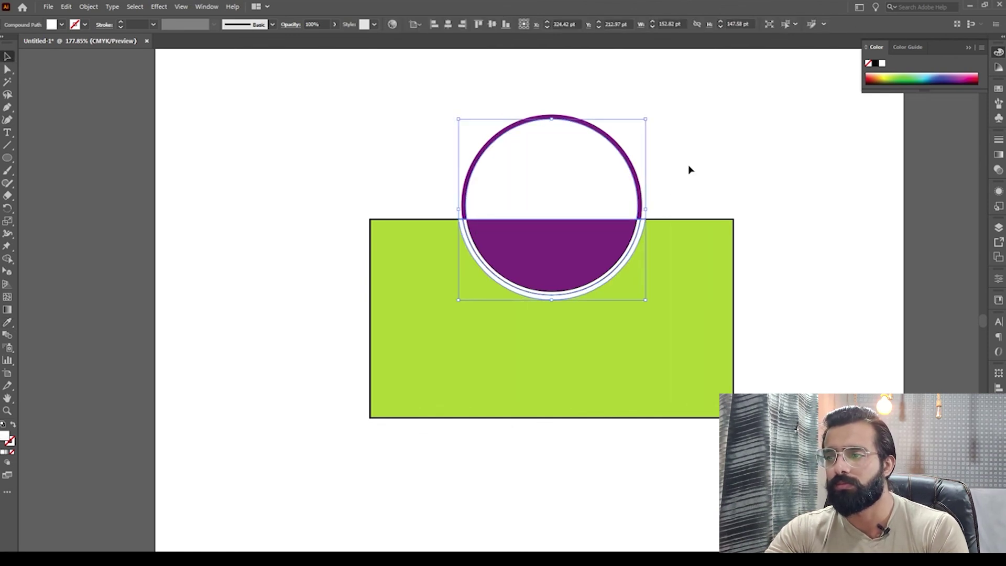
{"action": "left_click", "coordinate": [703, 168]}
- Remove the black stroke from the green rectangle and deselect it
{"action": "key", "text": "ctrl+minus"}
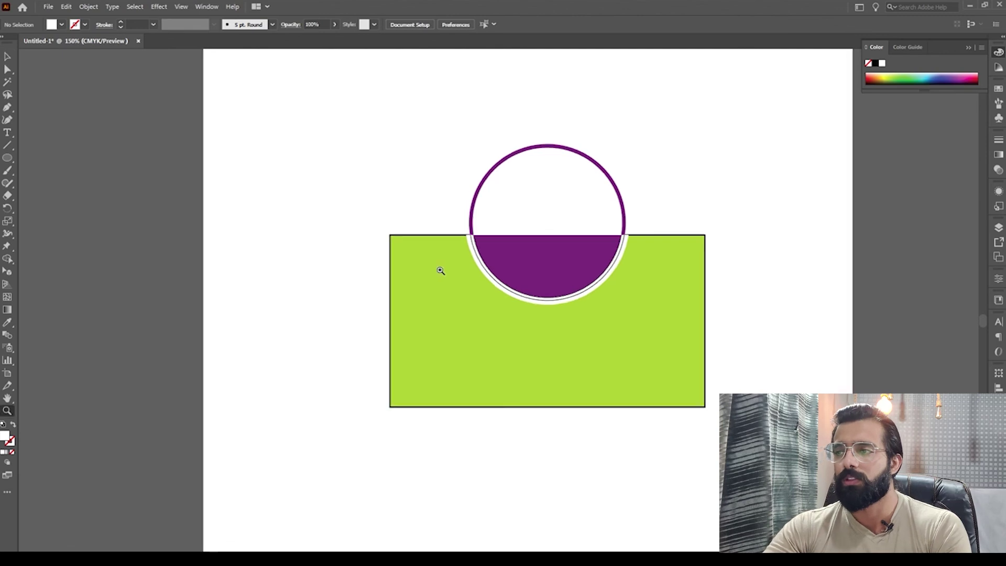
{"action": "scroll", "coordinate": [440, 269], "scroll_direction": "up", "scroll_amount": 5}
{"action": "left_click", "coordinate": [515, 328]}
{"action": "left_click_drag", "start_coordinate": [515, 328], "coordinate": [497, 294]}
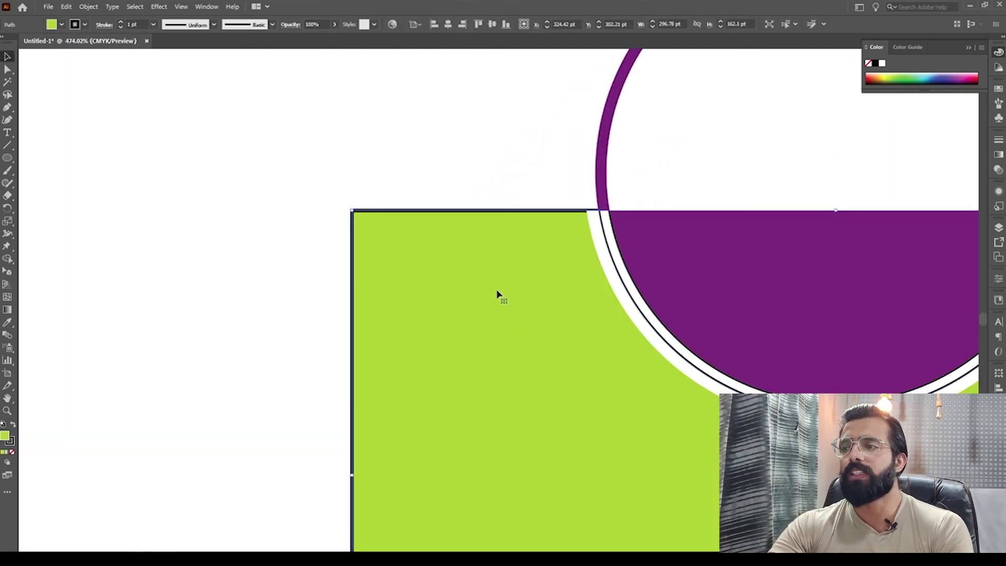
{"action": "left_click", "coordinate": [13, 452]}
{"action": "left_click", "coordinate": [194, 315]}
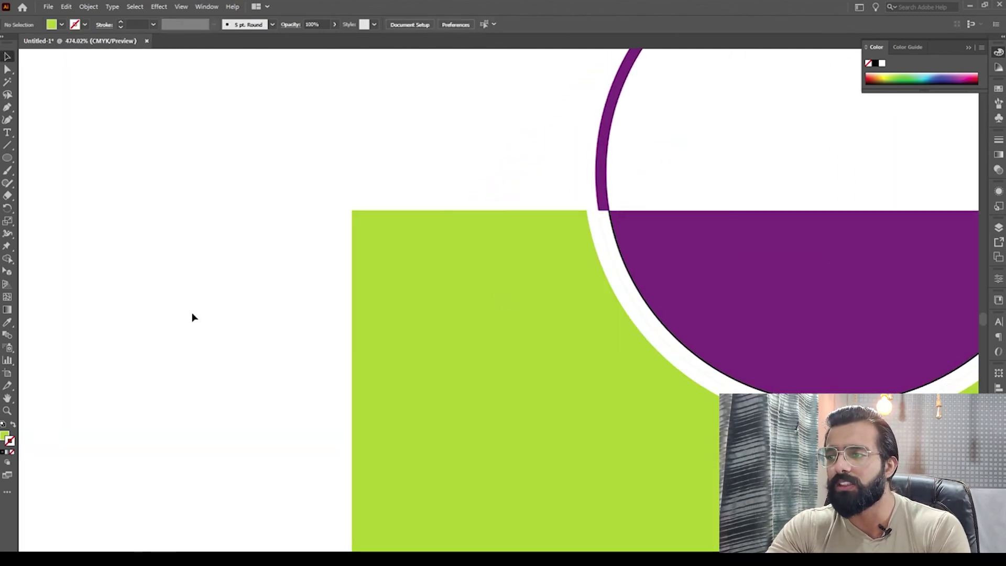
- Try shifting the white band around the purple half-circle, and undo the move
{"action": "scroll", "coordinate": [193, 314], "scroll_direction": "down", "scroll_amount": 6}
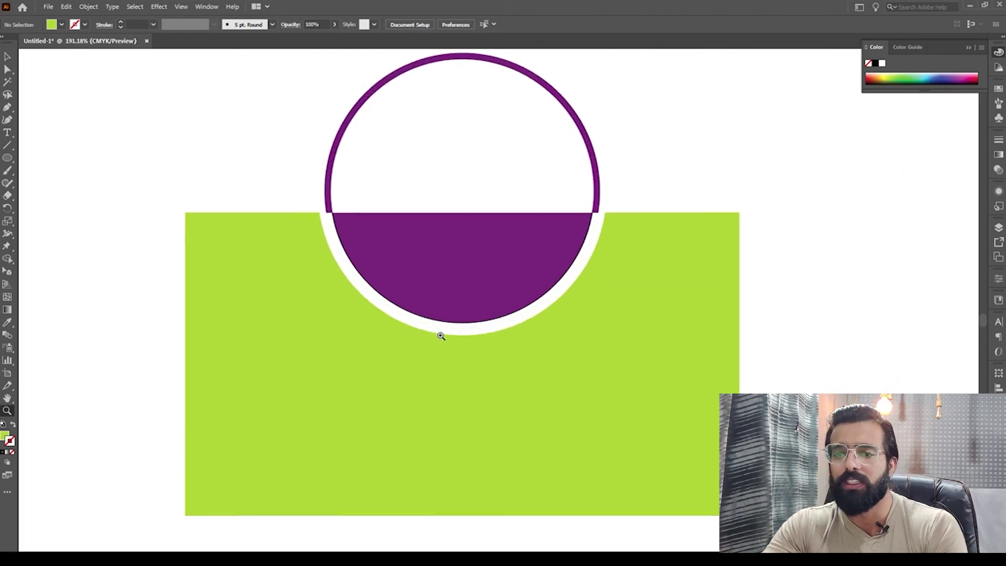
{"action": "left_click_drag", "start_coordinate": [441, 336], "coordinate": [477, 354]}
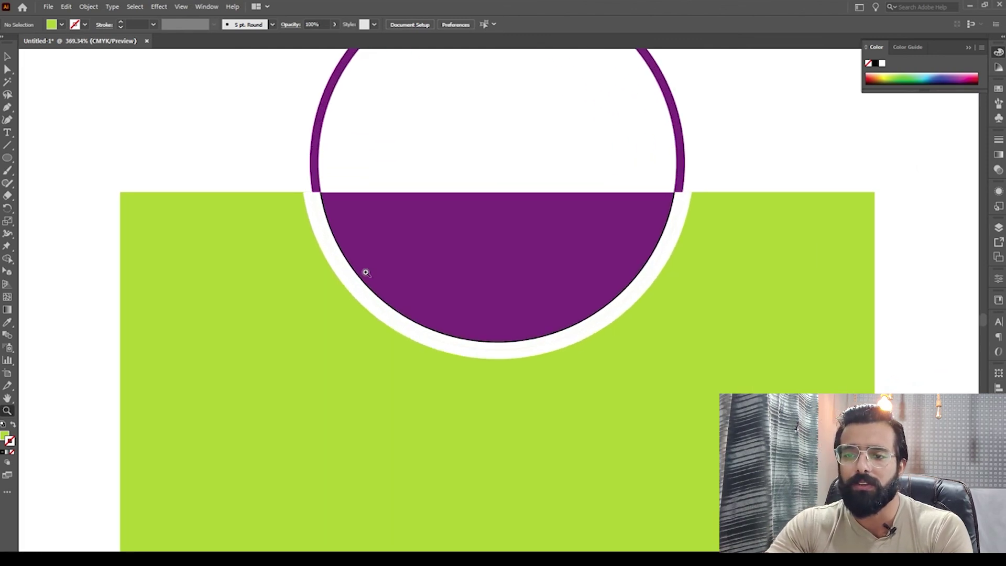
{"action": "left_click_drag", "start_coordinate": [367, 272], "coordinate": [433, 317]}
{"action": "key", "text": "v"}
{"action": "left_click_drag", "start_coordinate": [348, 303], "coordinate": [319, 354]}
{"action": "key", "text": "ctrl+z"}
{"action": "scroll", "coordinate": [463, 337], "scroll_direction": "down", "scroll_amount": 6}
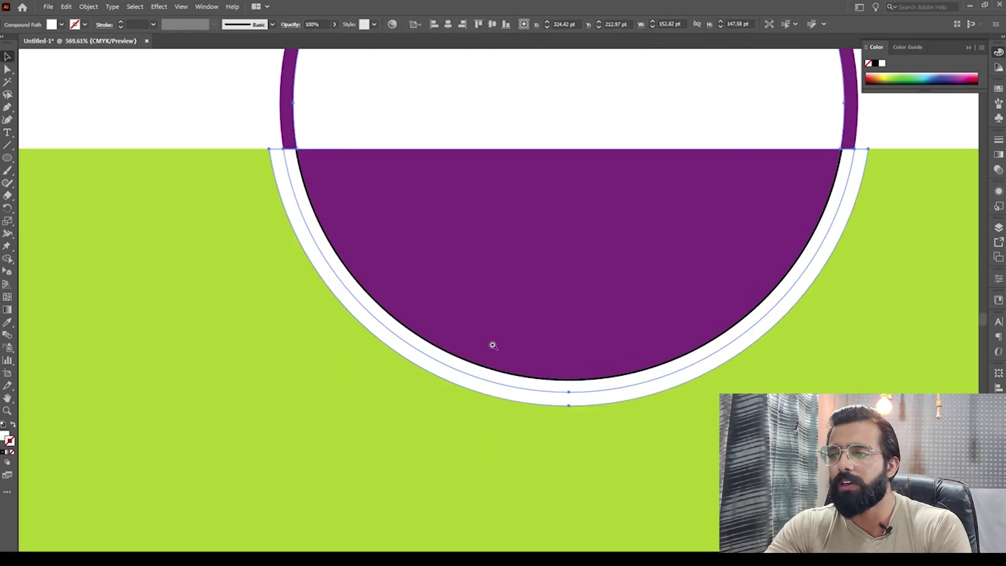
{"action": "left_click", "coordinate": [728, 175]}
{"action": "left_click_drag", "start_coordinate": [638, 286], "coordinate": [550, 358]}
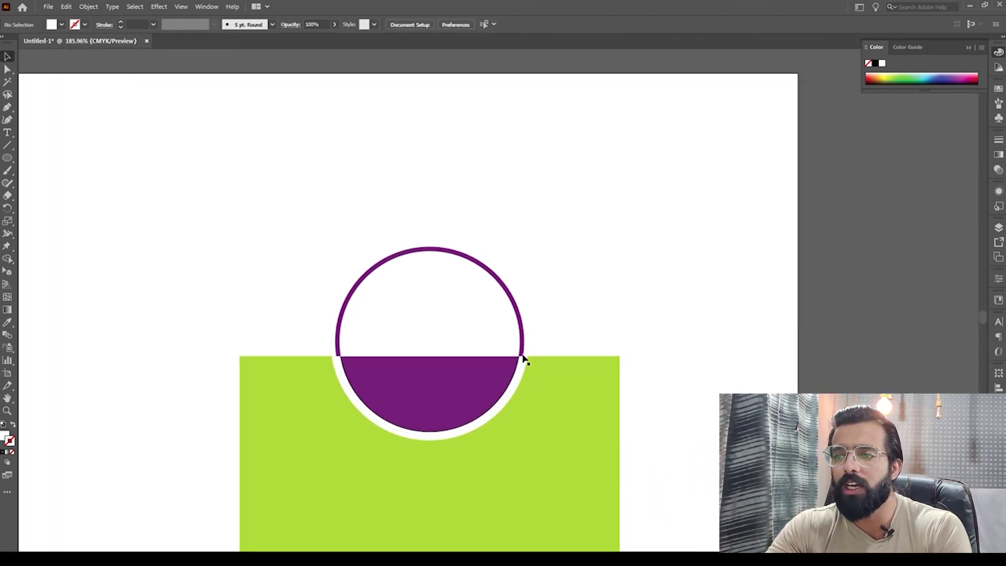
{"action": "left_click_drag", "start_coordinate": [517, 410], "coordinate": [503, 365]}
{"action": "key", "text": "z"}
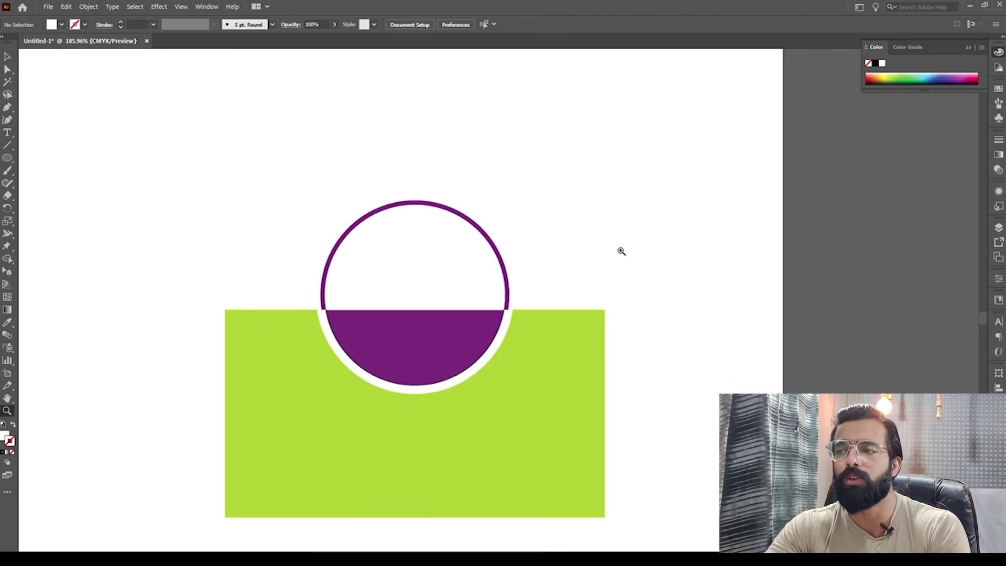
{"action": "left_click_drag", "start_coordinate": [604, 313], "coordinate": [624, 256]}
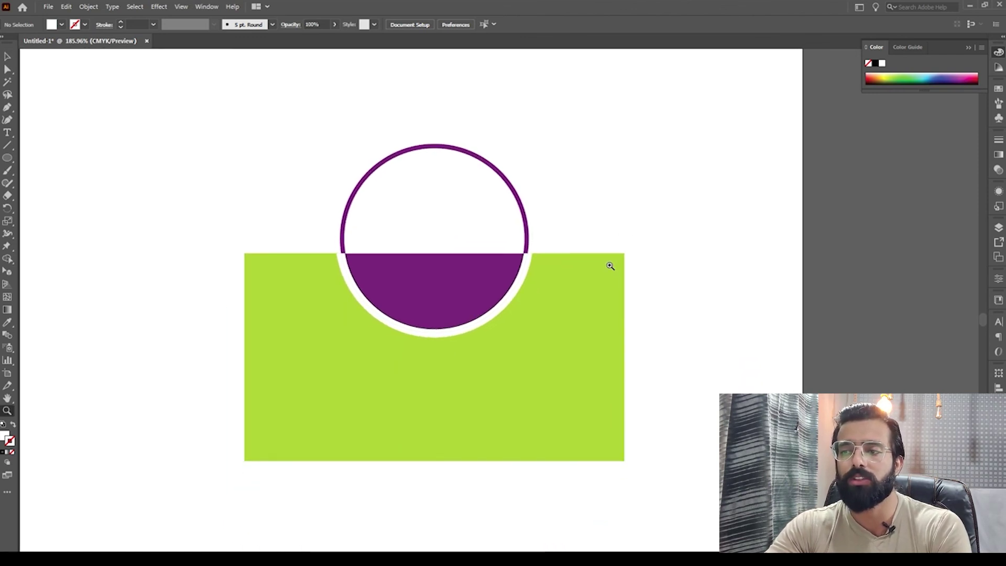